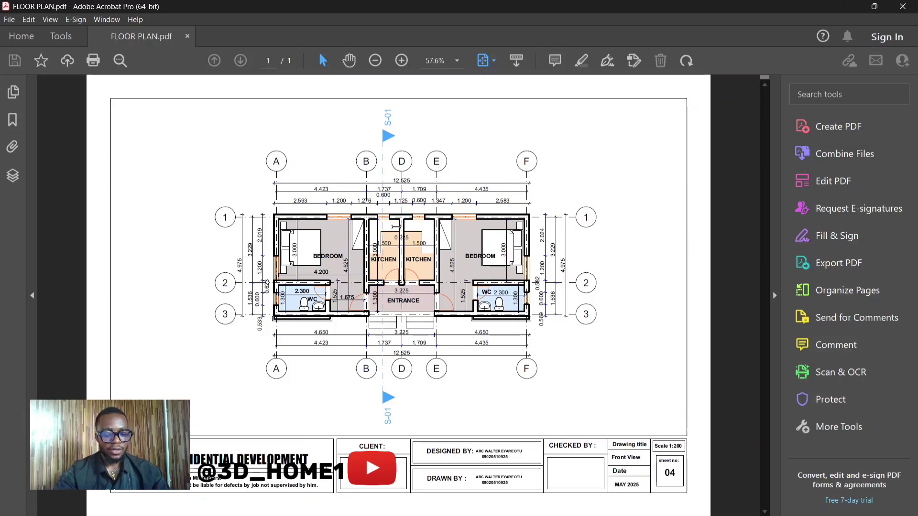
Step: Switch from the floor plan PDF to Archicad and permanently delete the NEW PLAN master layout
scroll(389, 230, "up", 3, "ctrl")
scroll(416, 230, "down", 3, "ctrl")
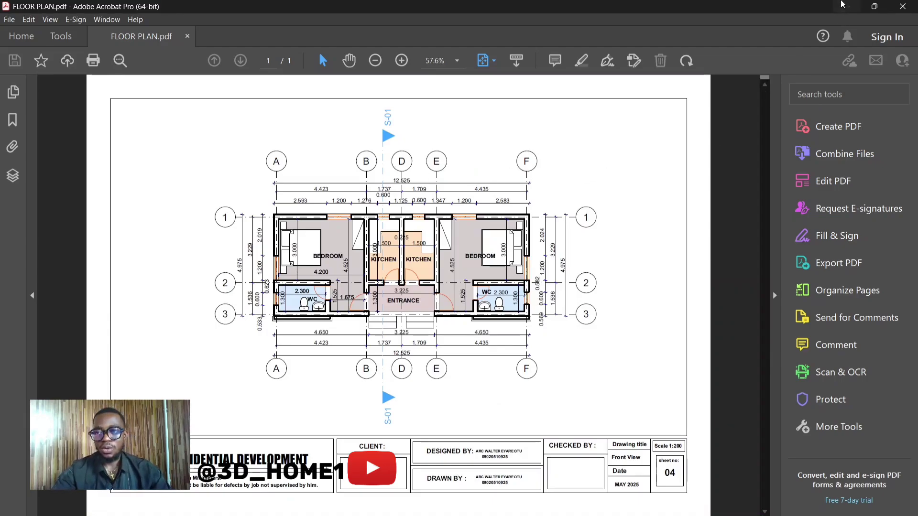
mouse_move(500, 514)
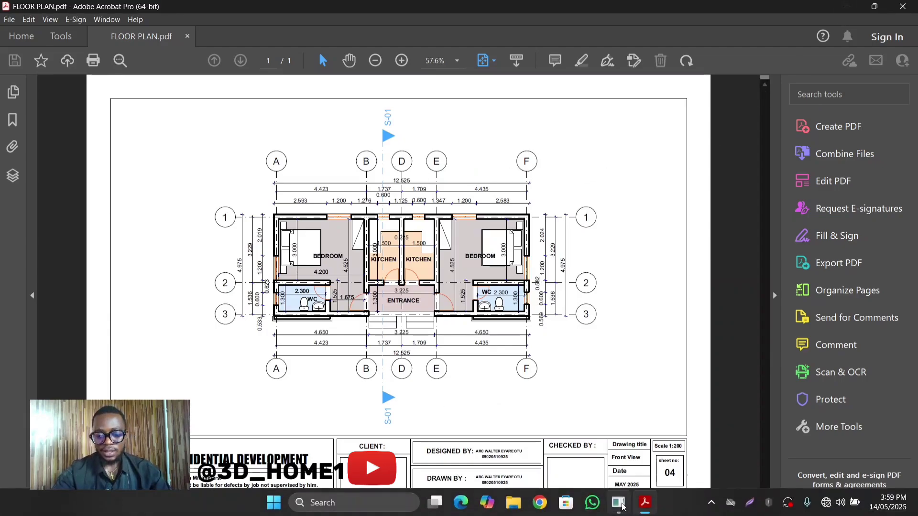
left_click(620, 504)
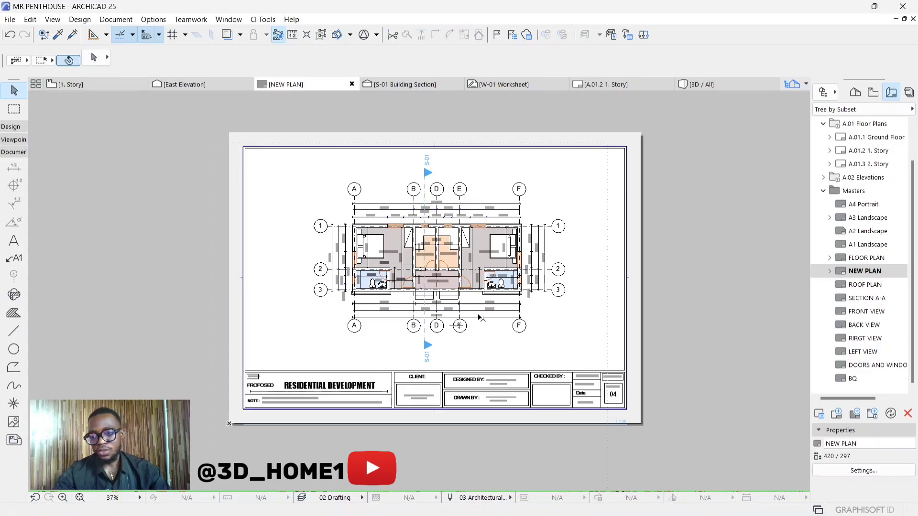
right_click(884, 272)
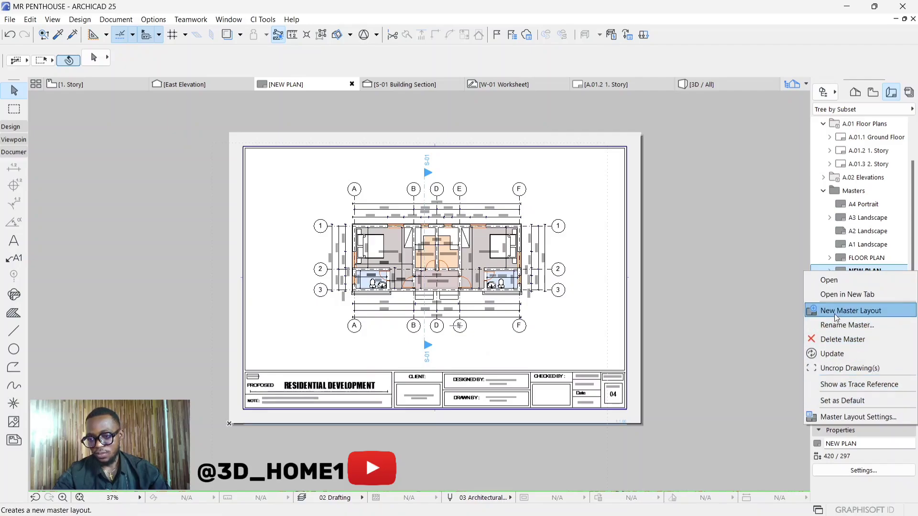
left_click(840, 340)
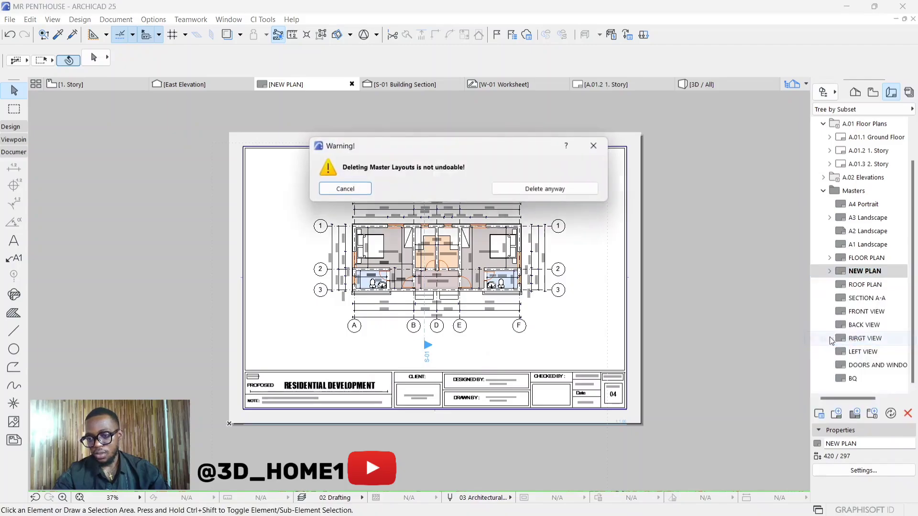
left_click(524, 189)
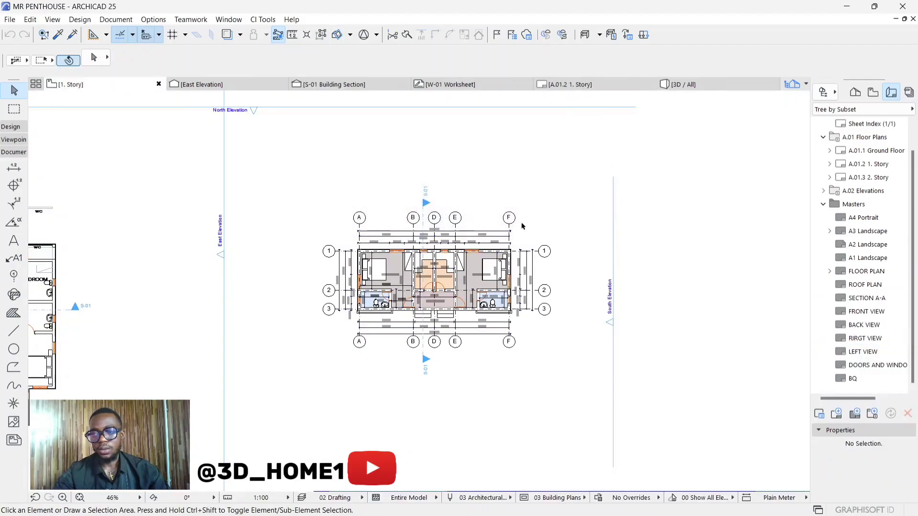
Step: Look over the drawings on the 1. Story plan and select that story in the project map
scroll(332, 194, "down", 3)
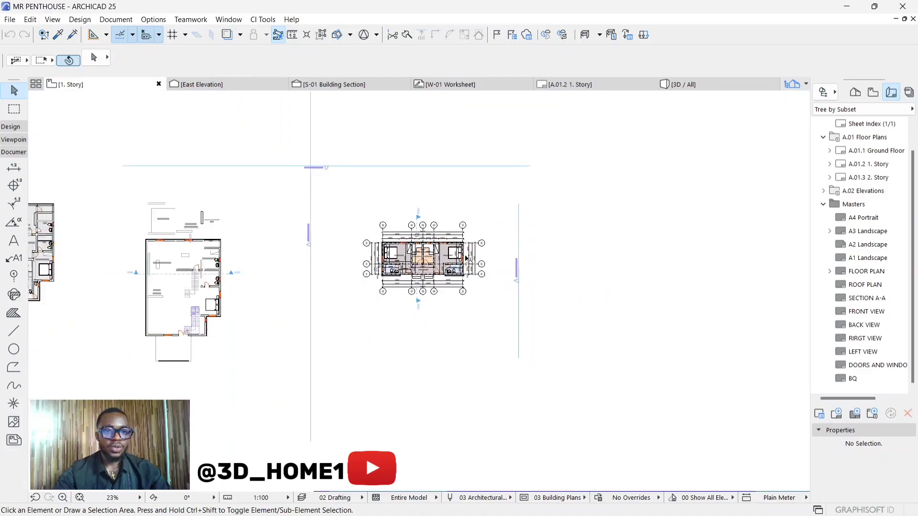
scroll(423, 252, "up", 3)
scroll(423, 252, "down", 4)
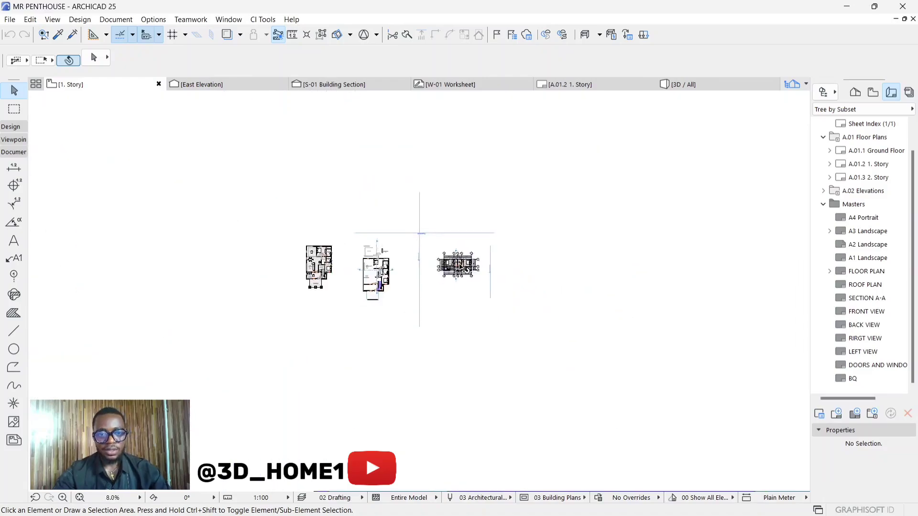
scroll(539, 257, "up", 2)
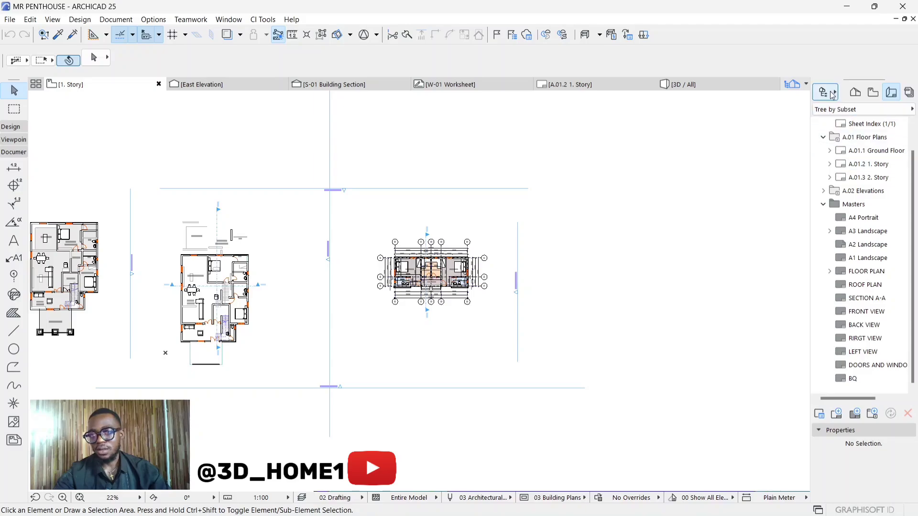
left_click(855, 92)
left_click_drag(582, 235, 723, 206)
left_click(722, 206)
left_click(852, 178)
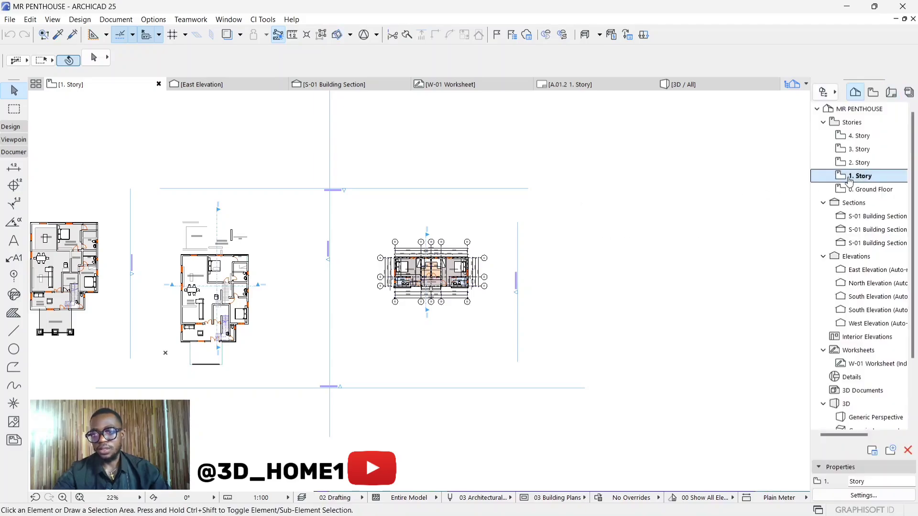
Step: Examine the rooms, furniture and dimensions of the floor plan between grid lines A and F
scroll(424, 268, "up", 5)
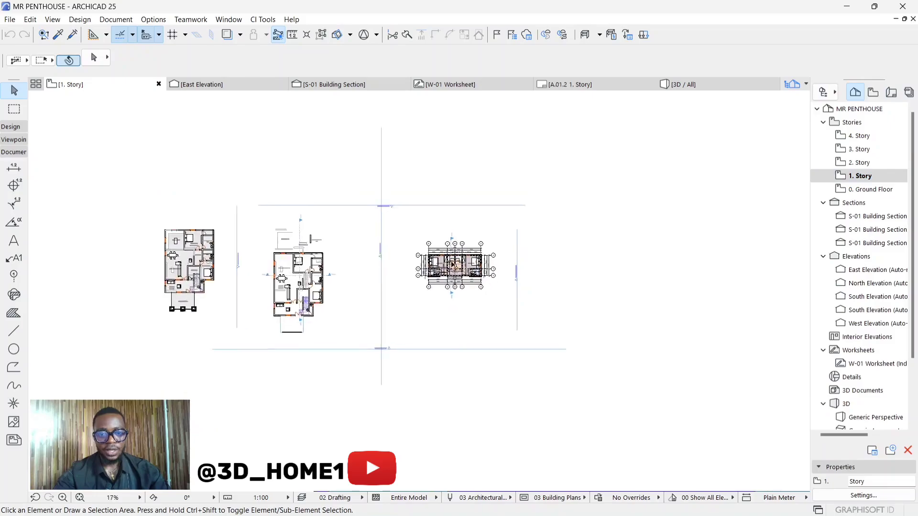
scroll(424, 269, "down", 3)
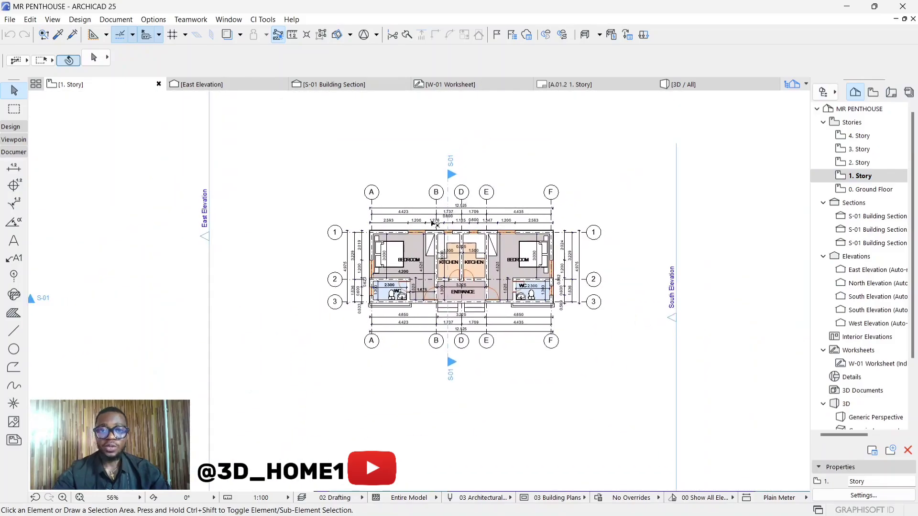
scroll(388, 229, "up", 3)
scroll(388, 228, "down", 1)
scroll(478, 302, "up", 4)
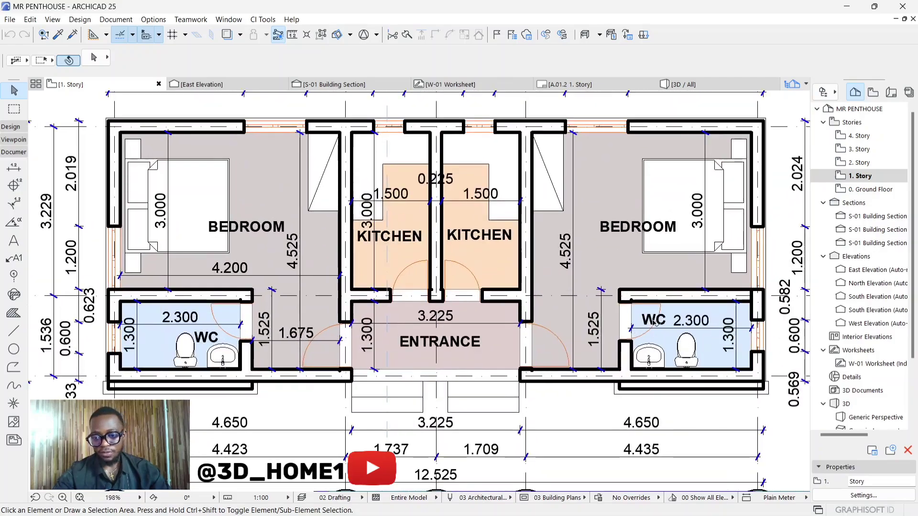
scroll(404, 239, "down", 4)
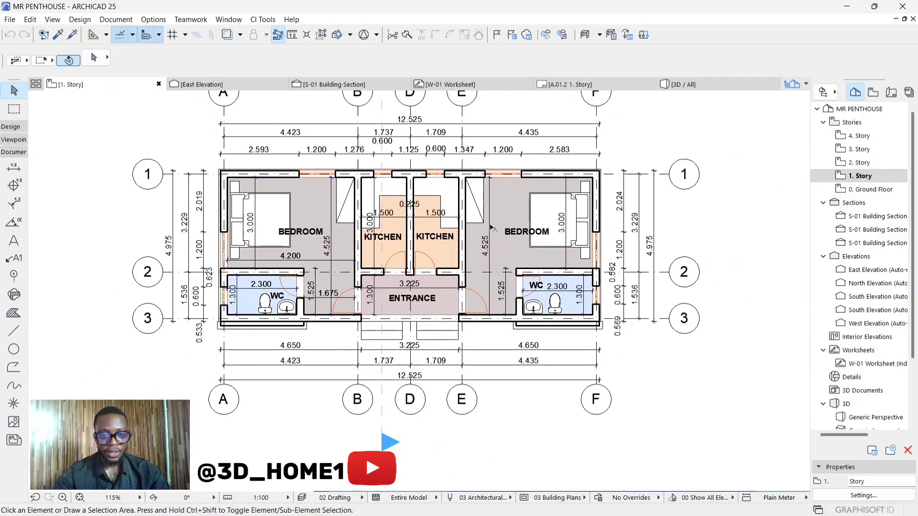
scroll(340, 216, "down", 2)
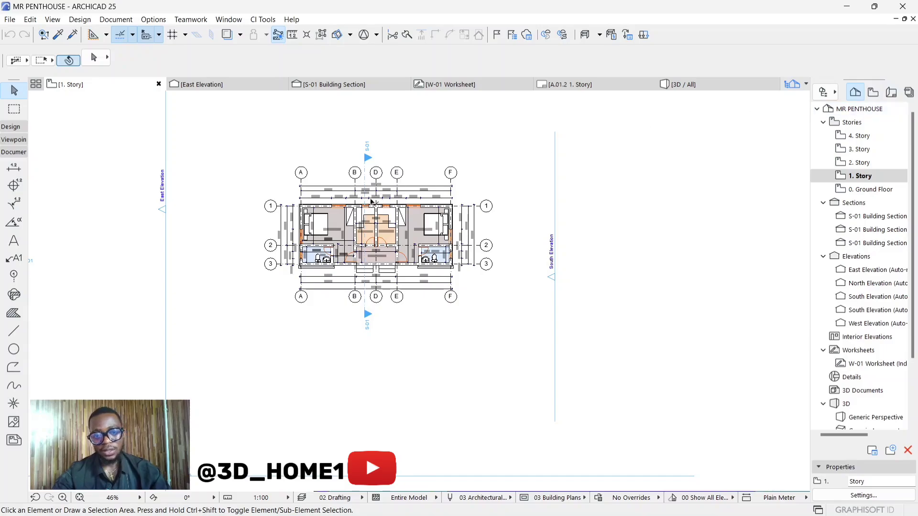
scroll(371, 202, "down", 1)
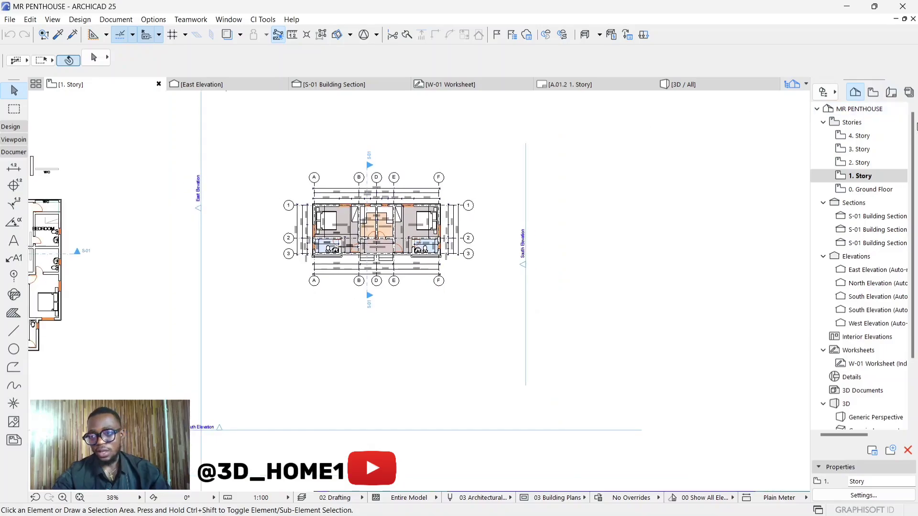
Step: Review the FLOOR PLAN, ROOF PLAN, SECTION A-A, FRONT VIEW and BACK VIEW master layouts in turn
left_click(892, 93)
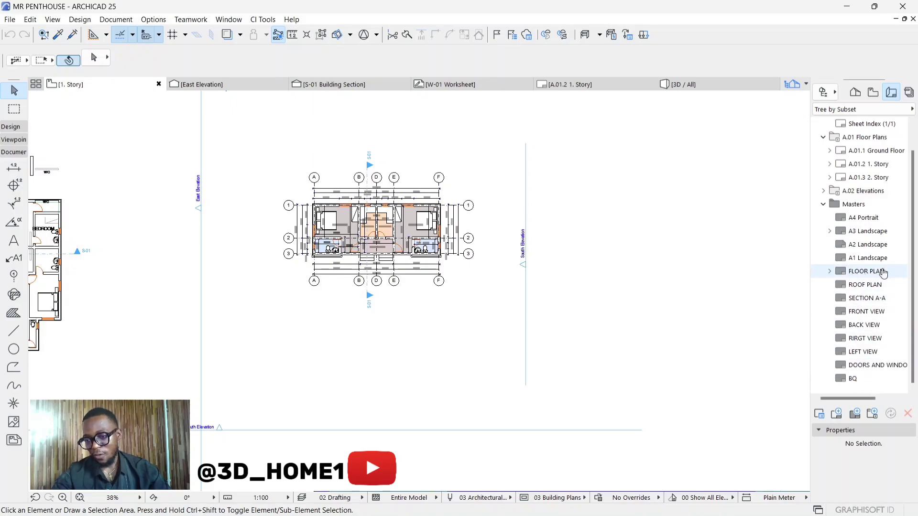
left_click(863, 272)
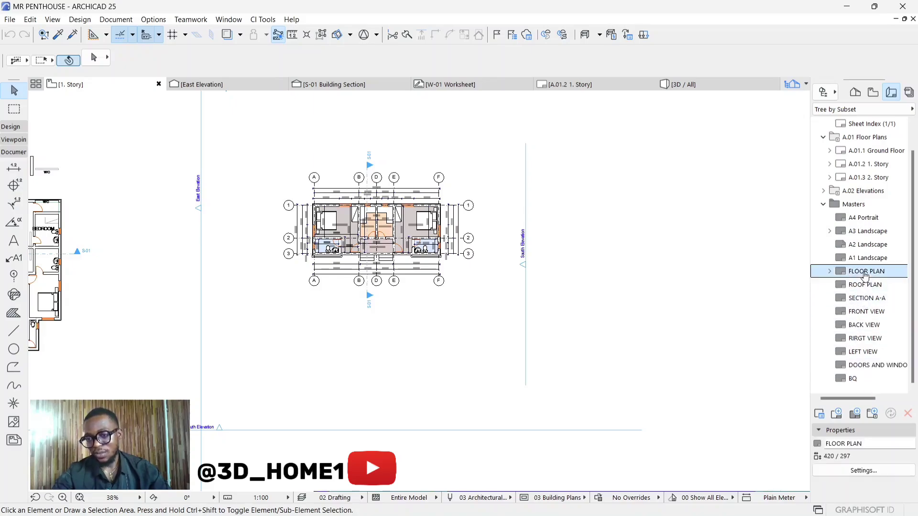
double_click(864, 272)
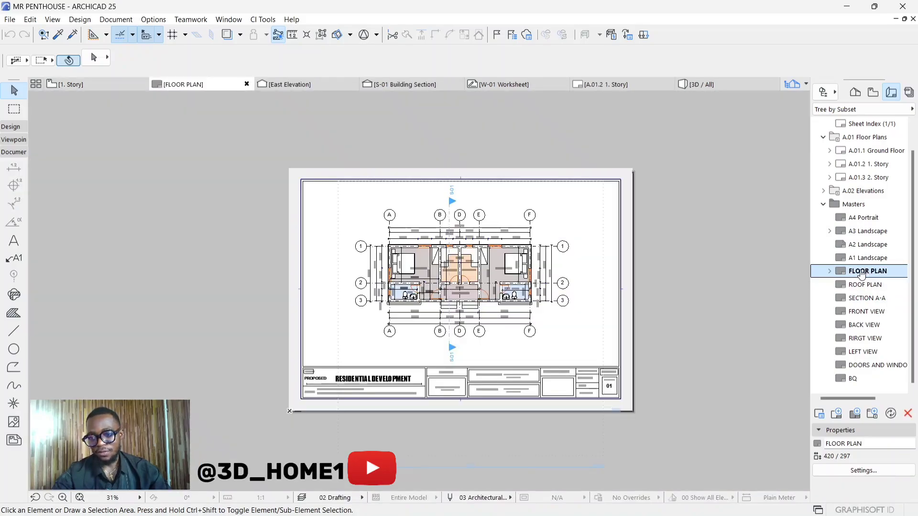
left_click(865, 286)
double_click(864, 285)
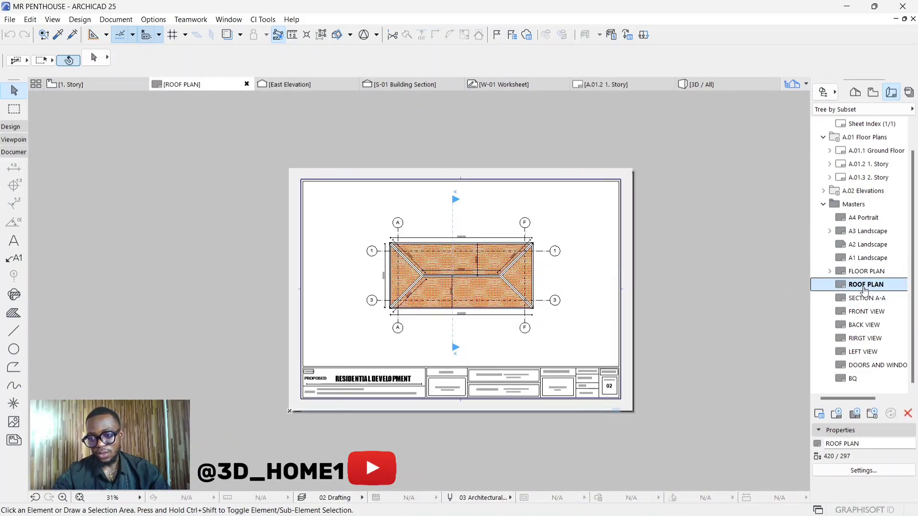
double_click(859, 300)
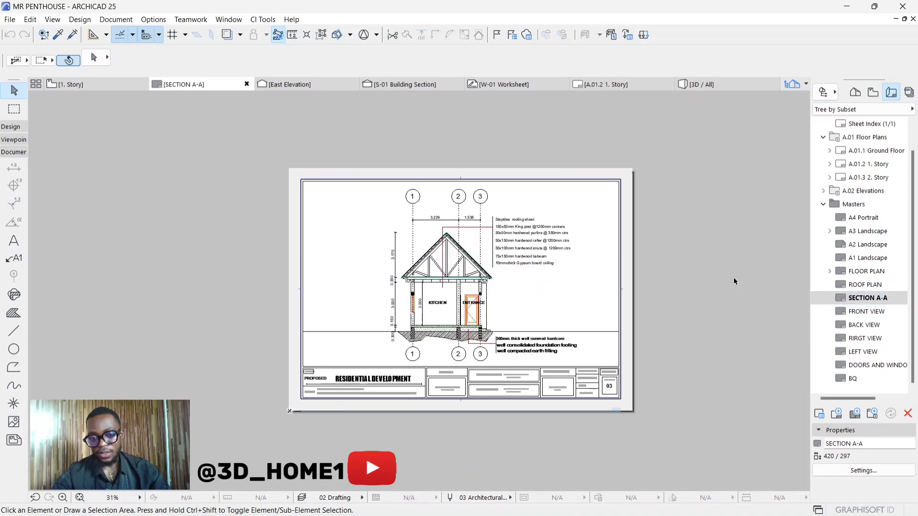
double_click(860, 312)
double_click(865, 326)
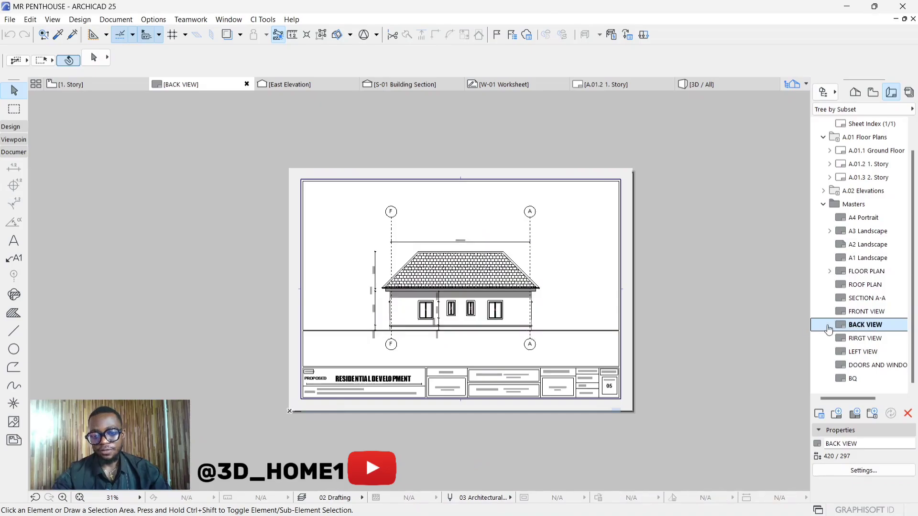
Step: Return to the FRONT VIEW master layout and examine its elevation, dimensions and title block
double_click(863, 311)
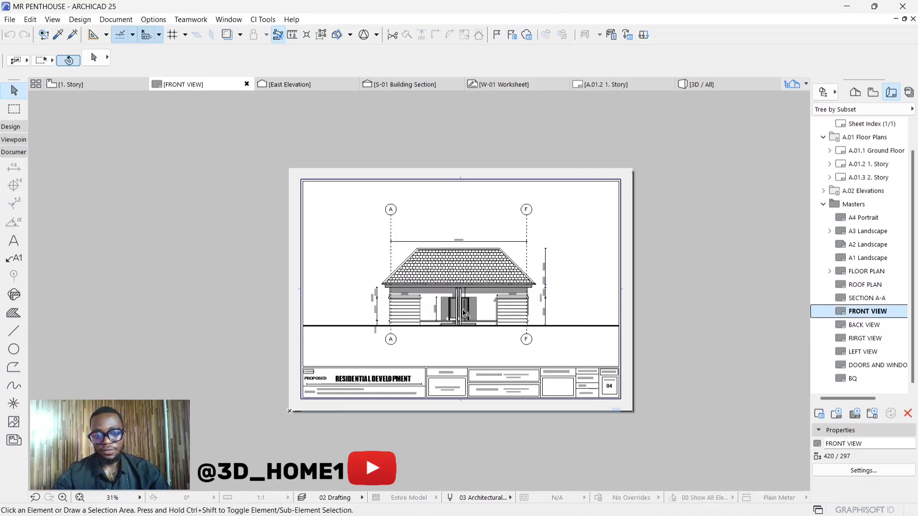
scroll(464, 313, "up", 4)
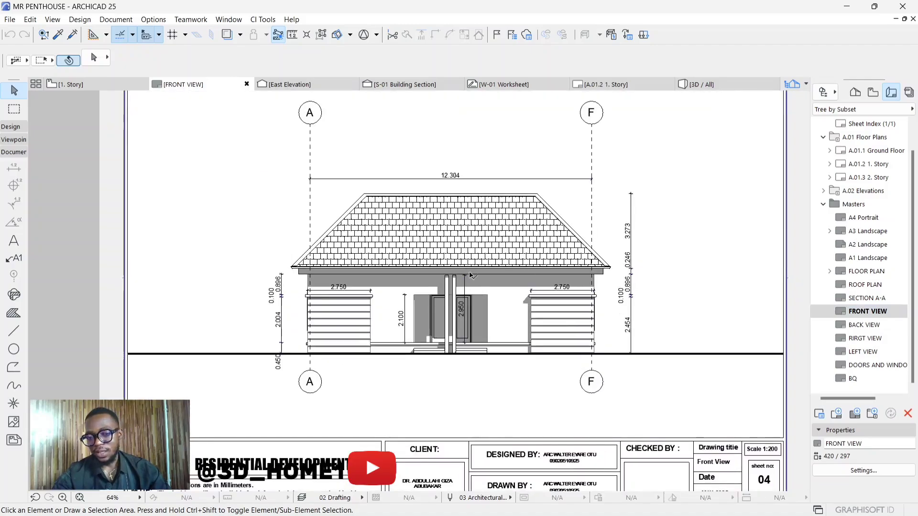
scroll(470, 275, "down", 4)
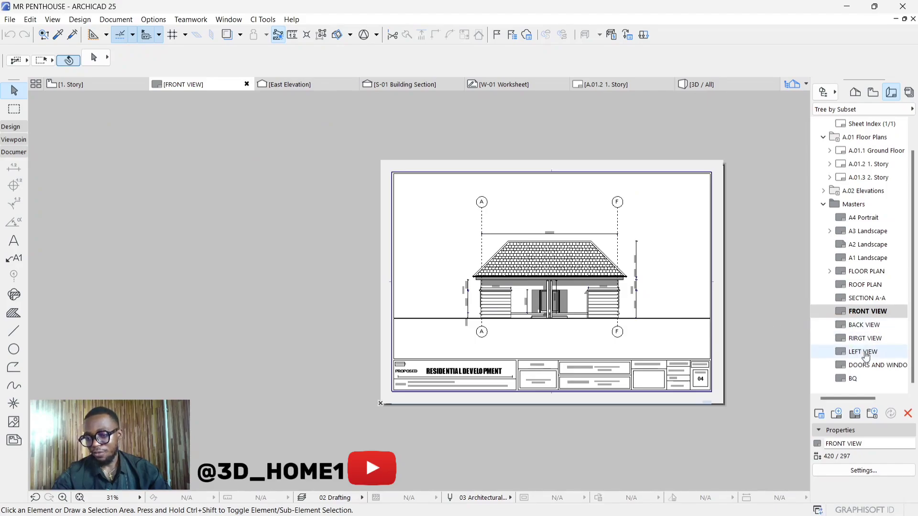
scroll(331, 271, "down", 1)
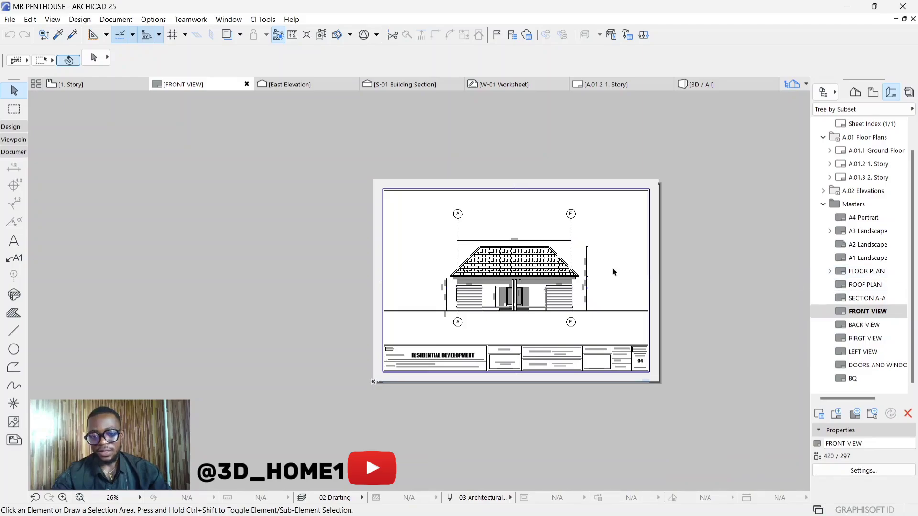
scroll(673, 274, "up", 2)
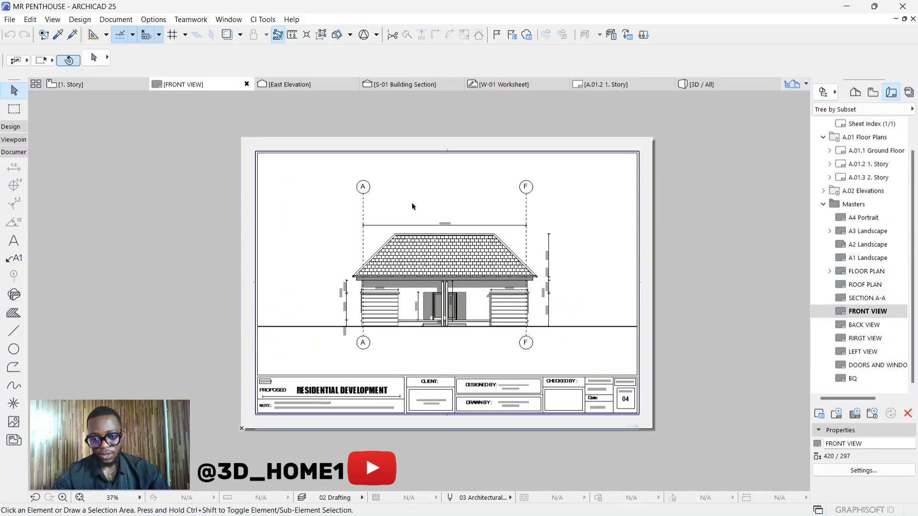
scroll(573, 240, "down", 2)
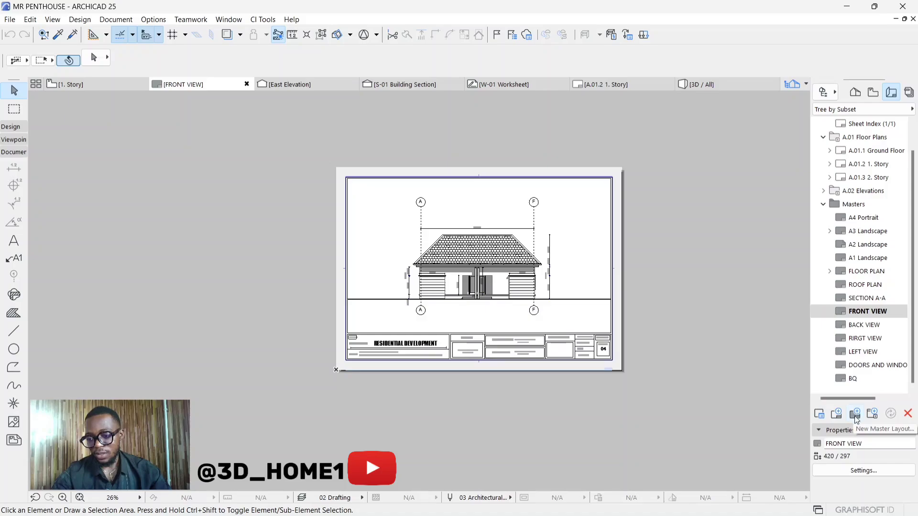
Step: Create a new landscape master layout named 3D PLAN with the A3 (ISO) - Metric sheet size
left_click(855, 414)
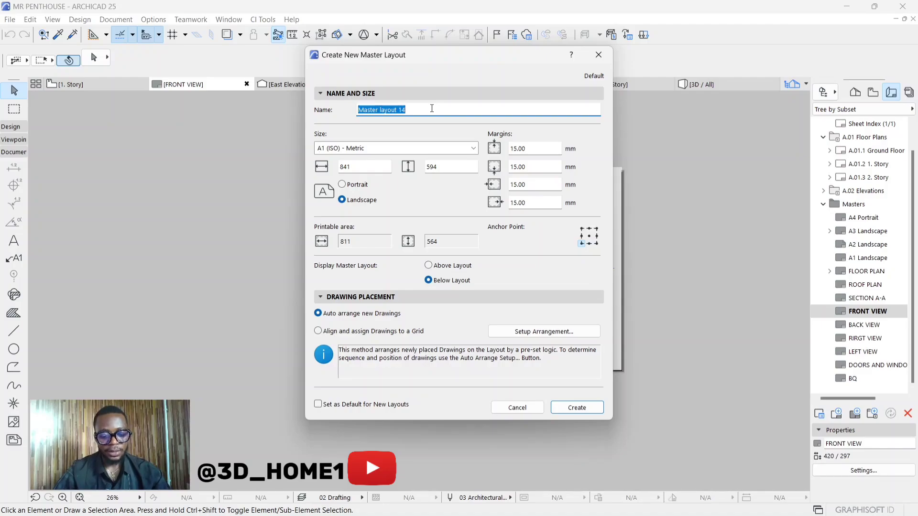
type("3D PLAN")
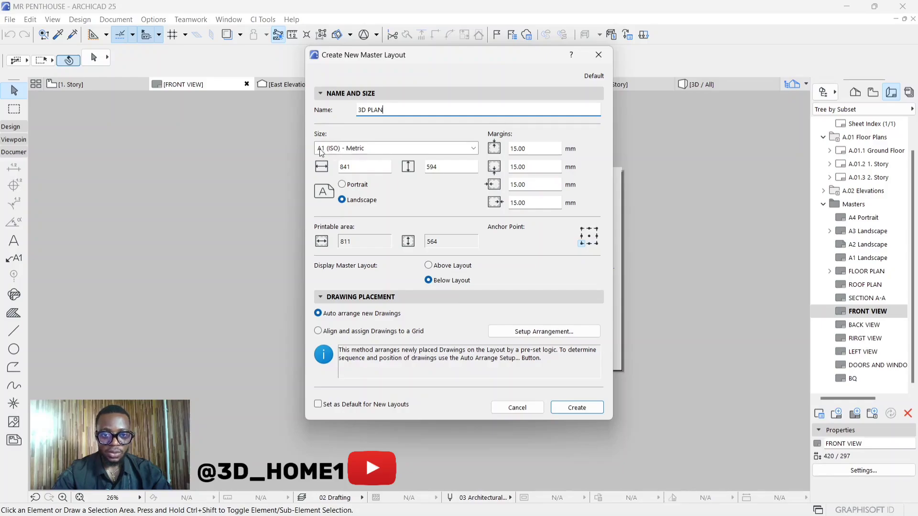
left_click(473, 148)
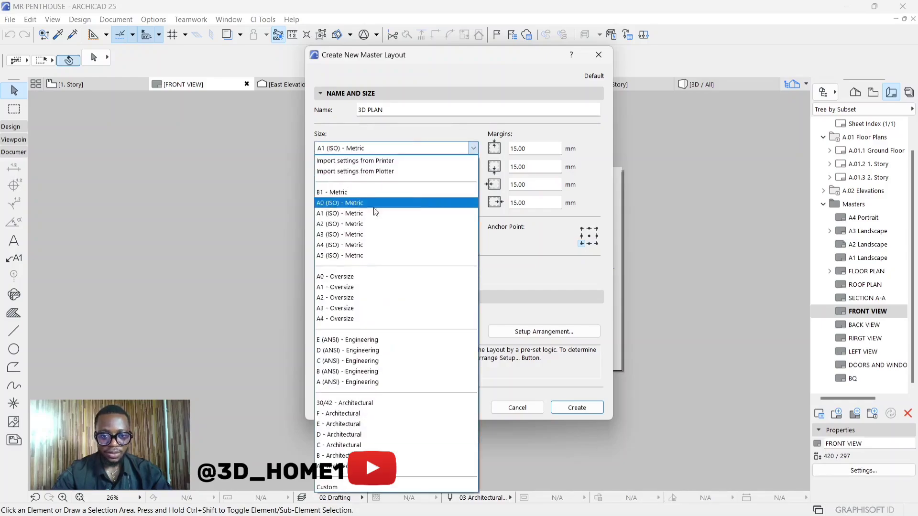
left_click(337, 234)
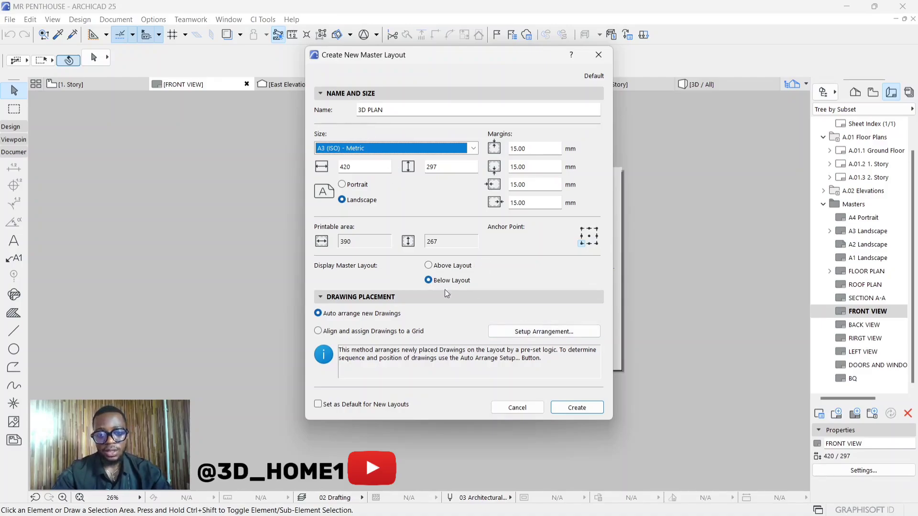
left_click(576, 407)
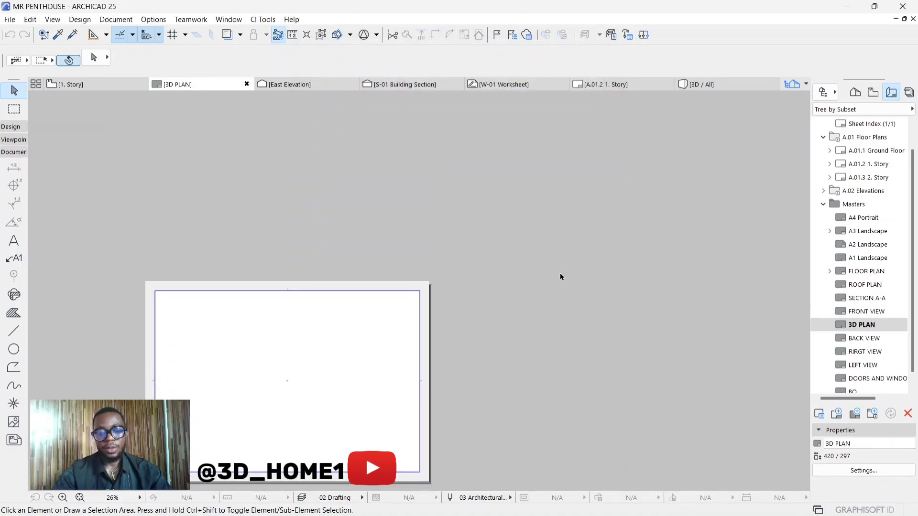
scroll(447, 287, "down", 2)
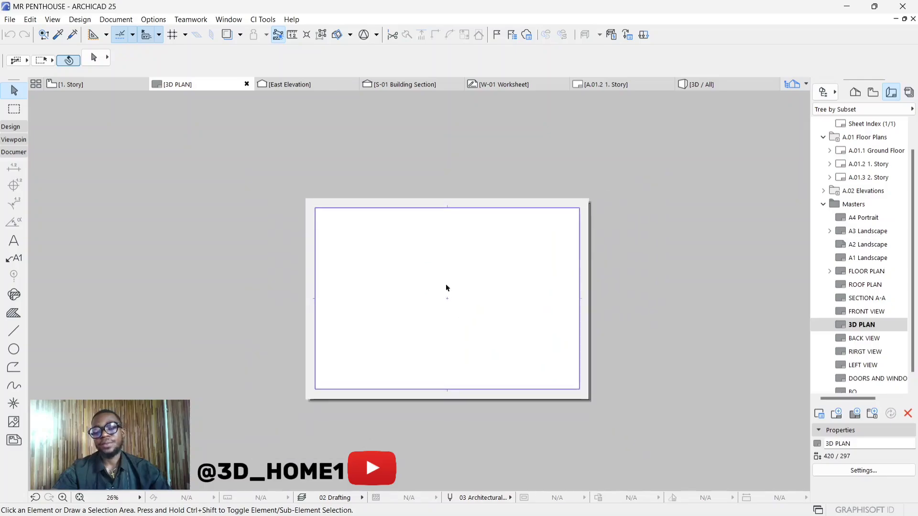
scroll(459, 306, "up", 2)
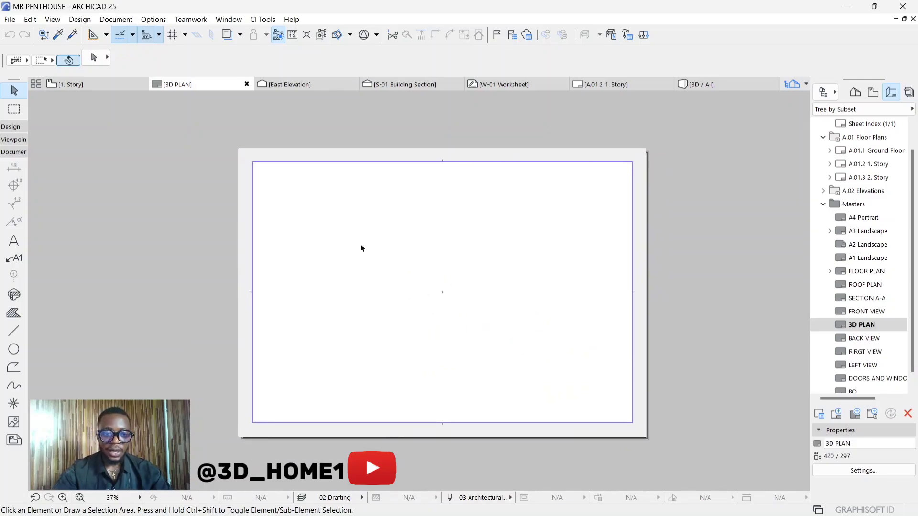
scroll(361, 248, "down", 2)
scroll(386, 260, "up", 2)
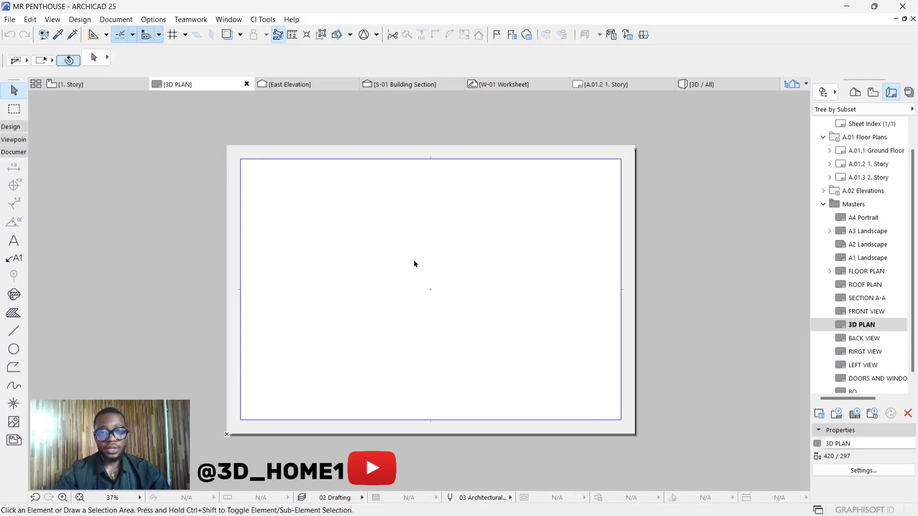
left_click(13, 330)
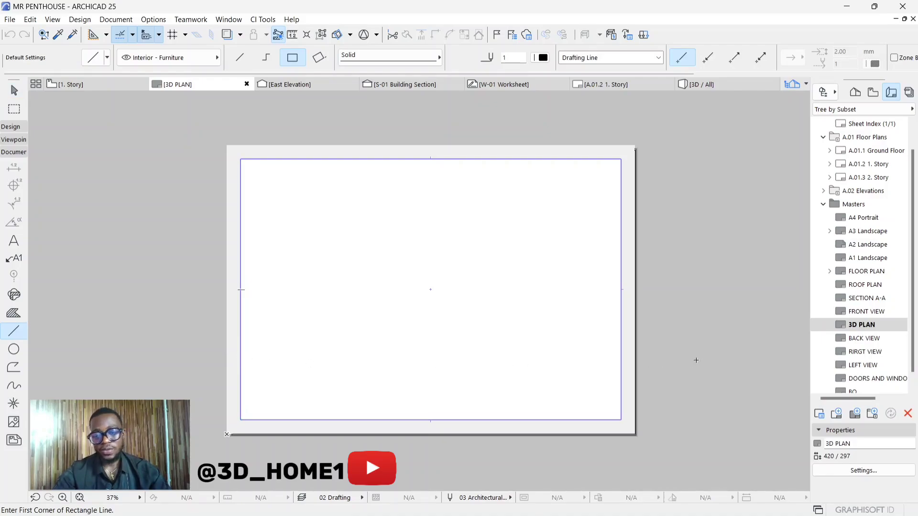
key("Escape")
Step: Open the FLOOR PLAN and FRONT VIEW master layouts and examine the title block below the front elevation
left_click(861, 245)
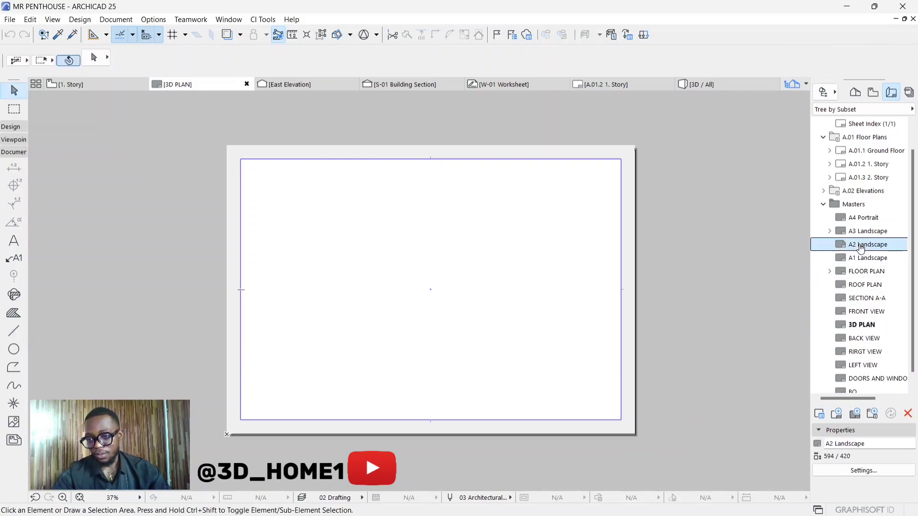
double_click(866, 271)
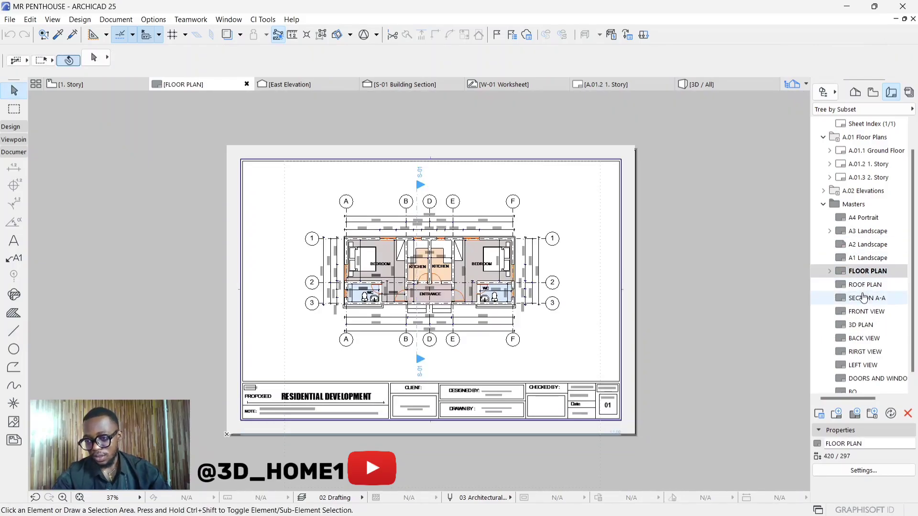
left_click(863, 286)
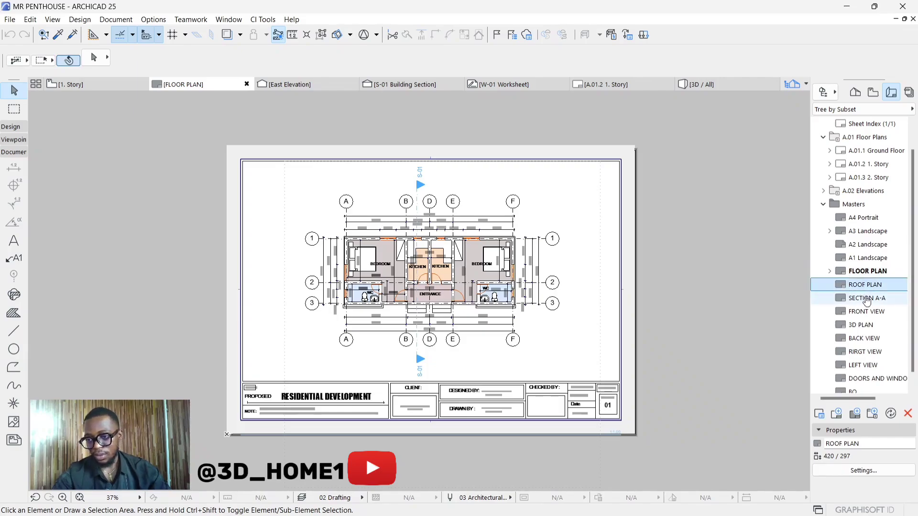
double_click(866, 311)
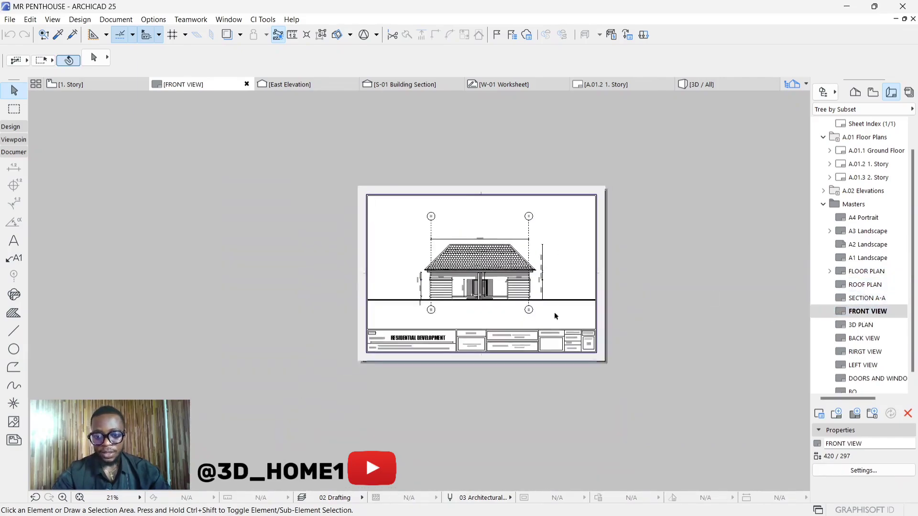
scroll(555, 316, "up", 4)
scroll(478, 318, "down", 1)
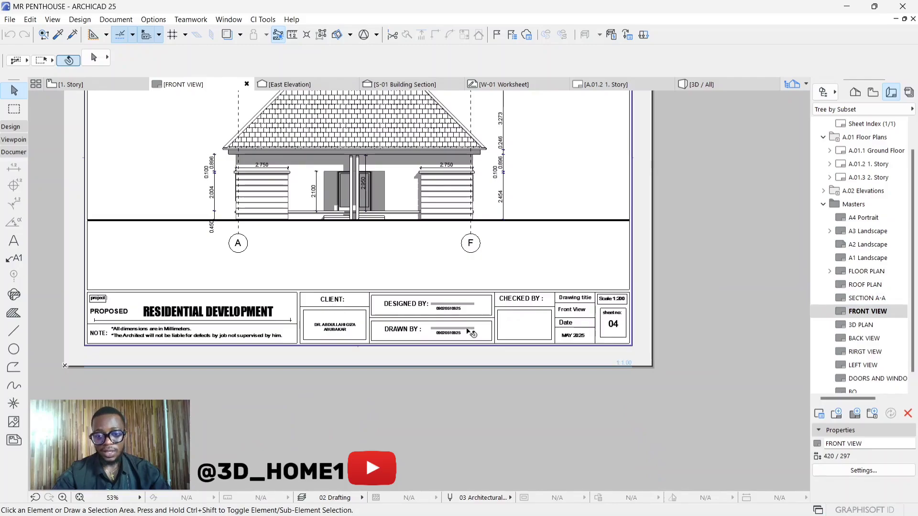
scroll(483, 335, "down", 3)
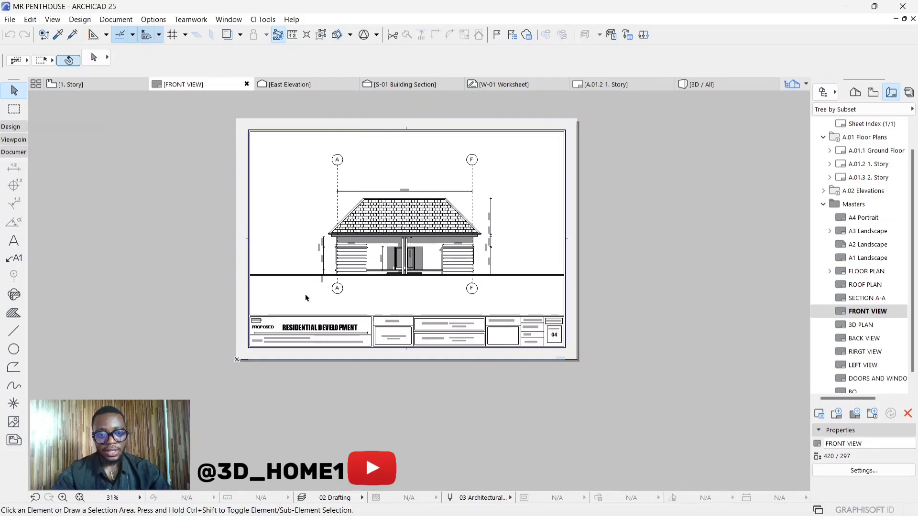
left_click(14, 330)
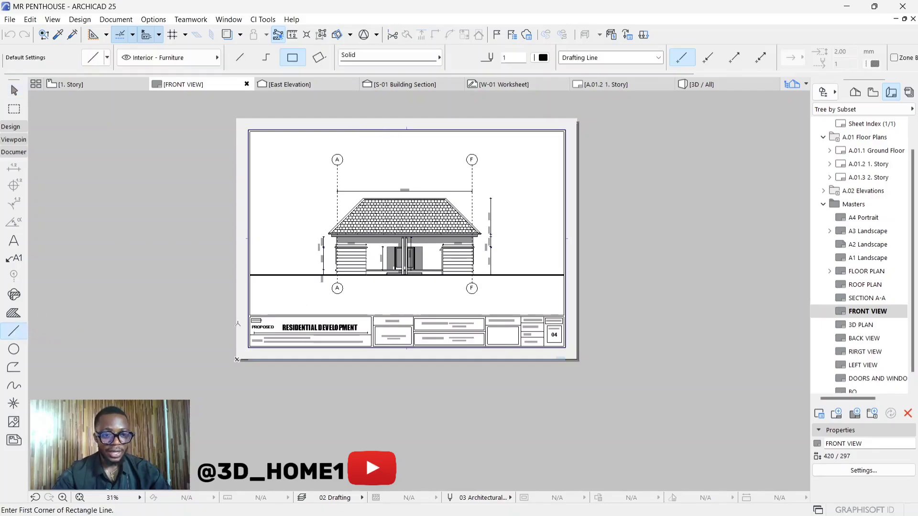
scroll(261, 322, "up", 2)
scroll(273, 327, "up", 1)
scroll(272, 328, "down", 3)
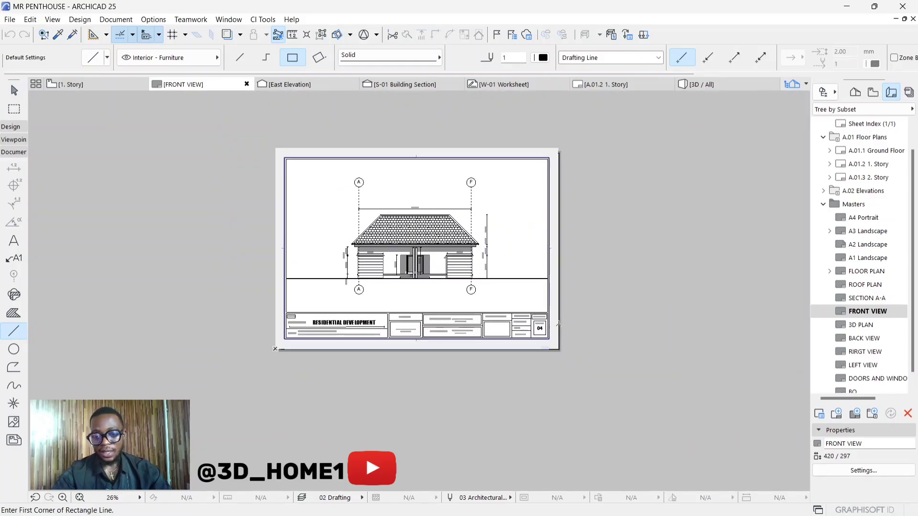
left_click(13, 90)
Step: Select the grouped border and title block on the FRONT VIEW layout and clear the selection again
scroll(519, 320, "up", 2)
scroll(520, 320, "up", 2)
left_click(520, 319)
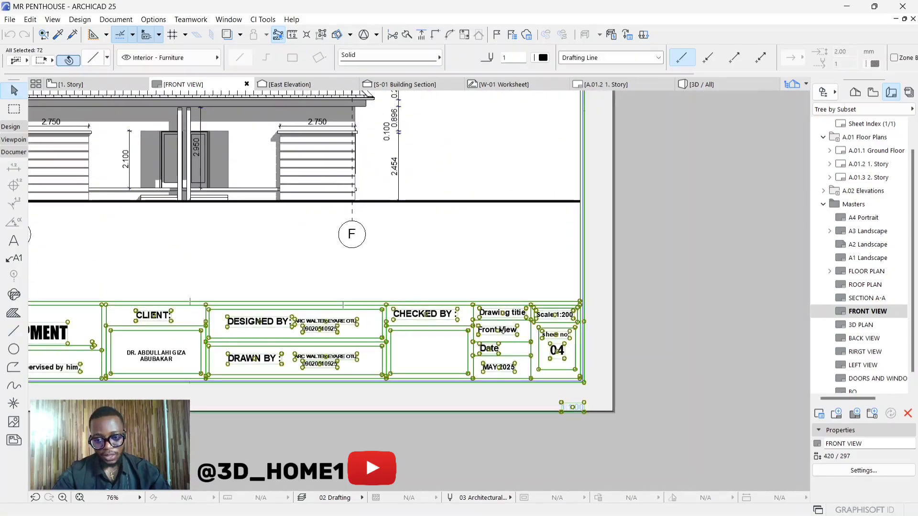
left_click(584, 343)
scroll(584, 344, "down", 3)
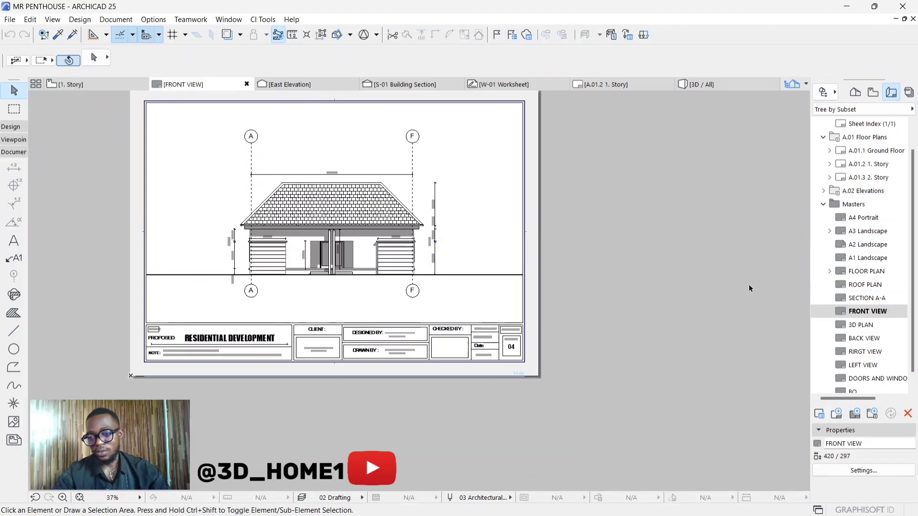
scroll(747, 287, "down", 1)
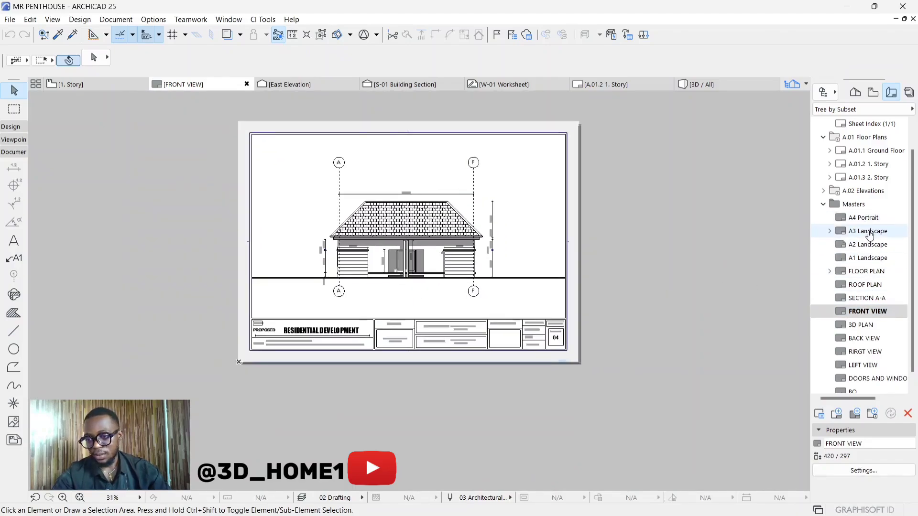
Step: Review the A3 Landscape and A2 Landscape master layouts, examining the A2 sheet's revision table and company title block
left_click(863, 233)
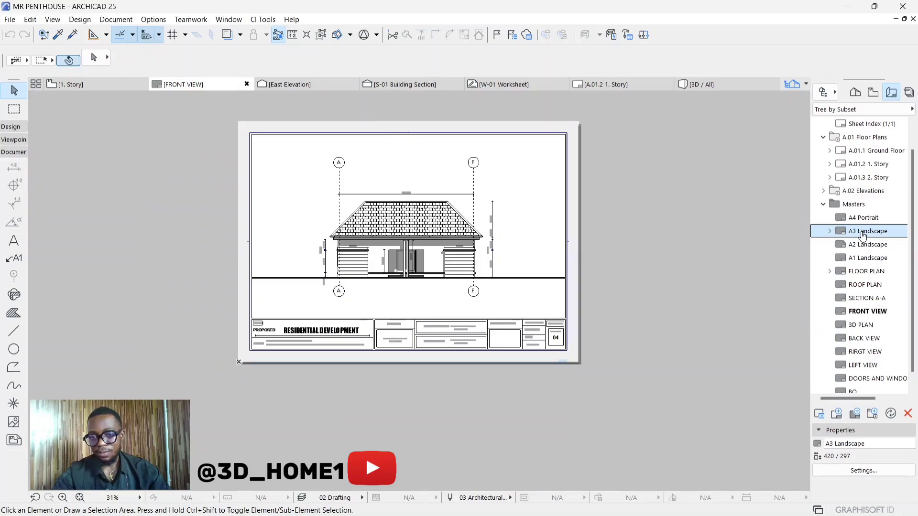
double_click(870, 232)
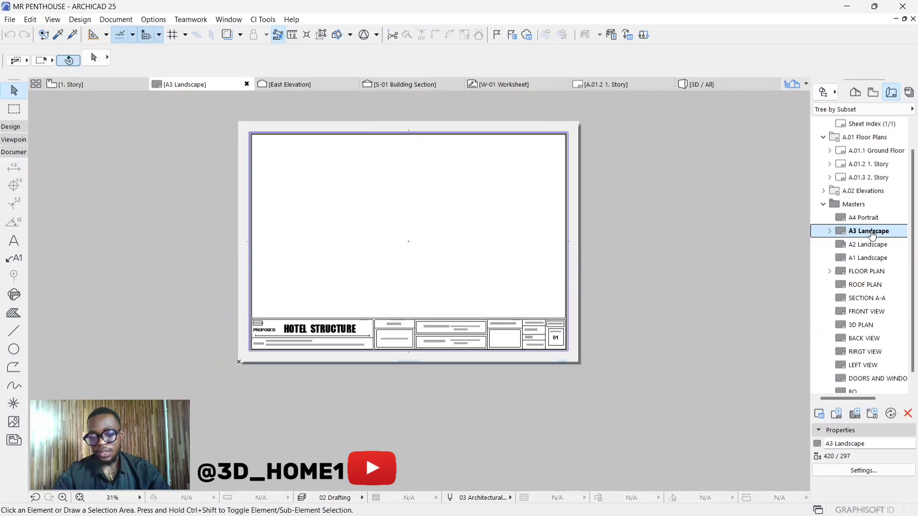
left_click(867, 245)
double_click(867, 246)
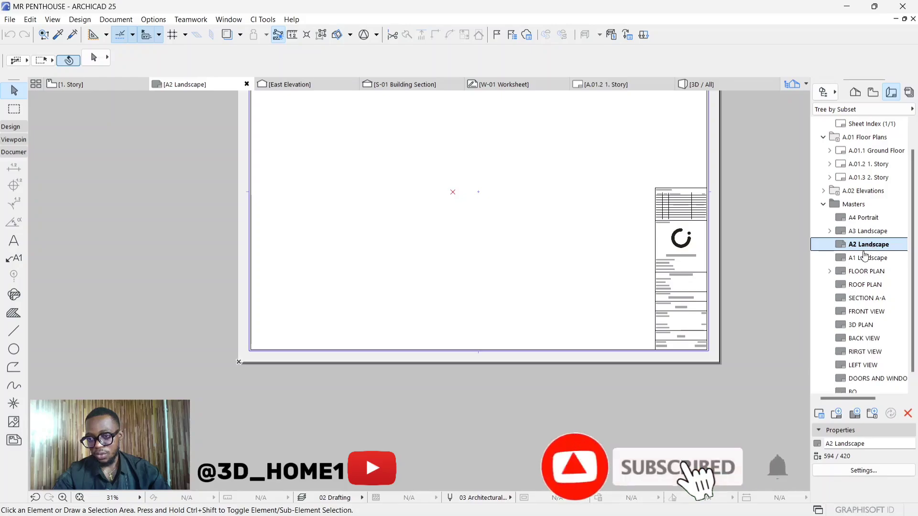
scroll(484, 268, "down", 3)
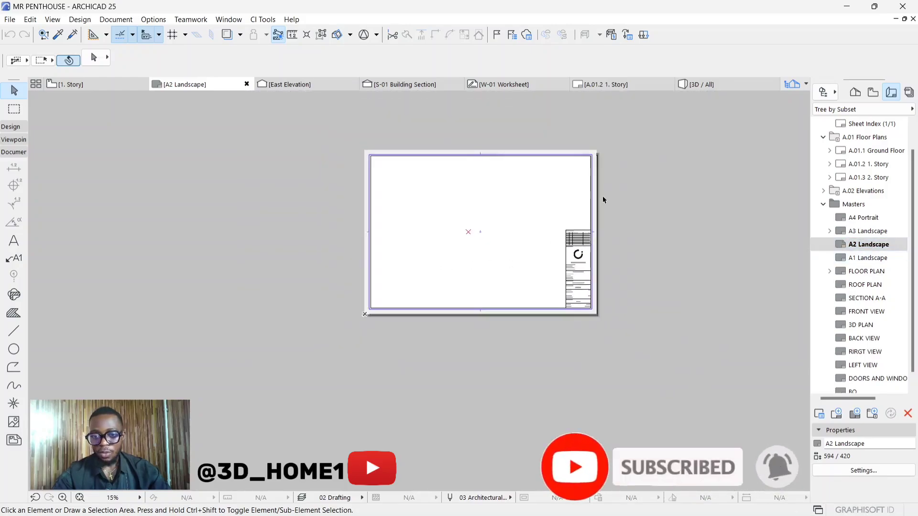
scroll(541, 247, "up", 2)
scroll(558, 254, "up", 2)
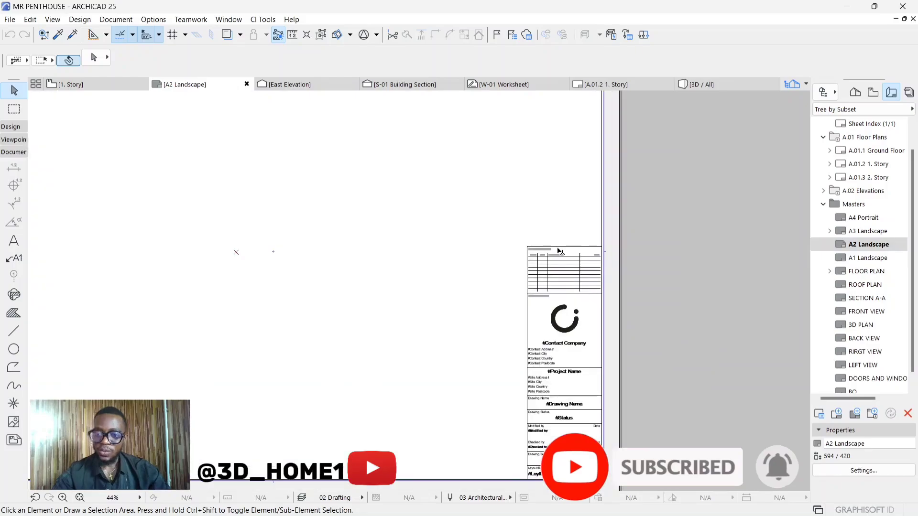
scroll(559, 251, "down", 3)
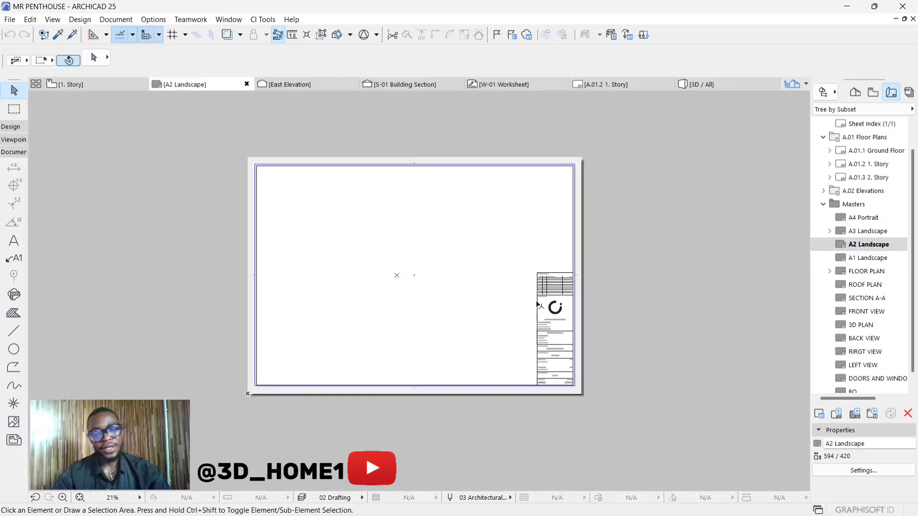
scroll(538, 305, "up", 6)
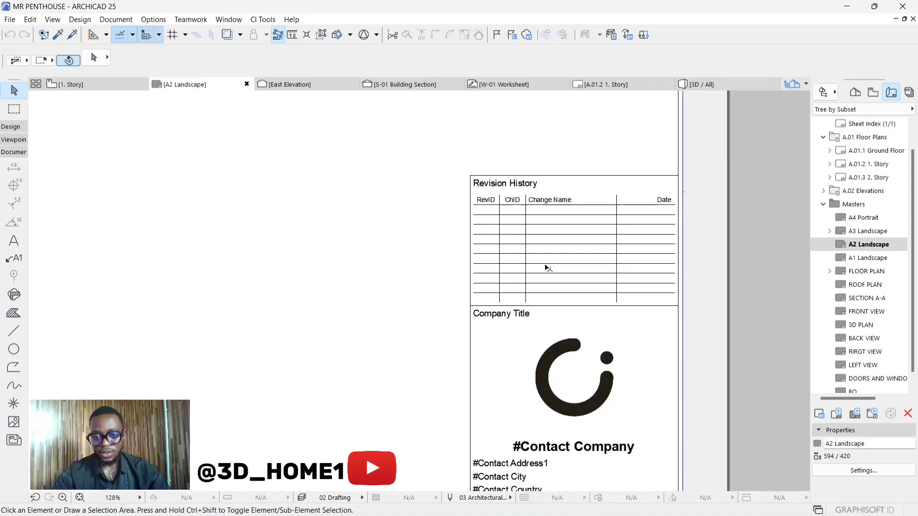
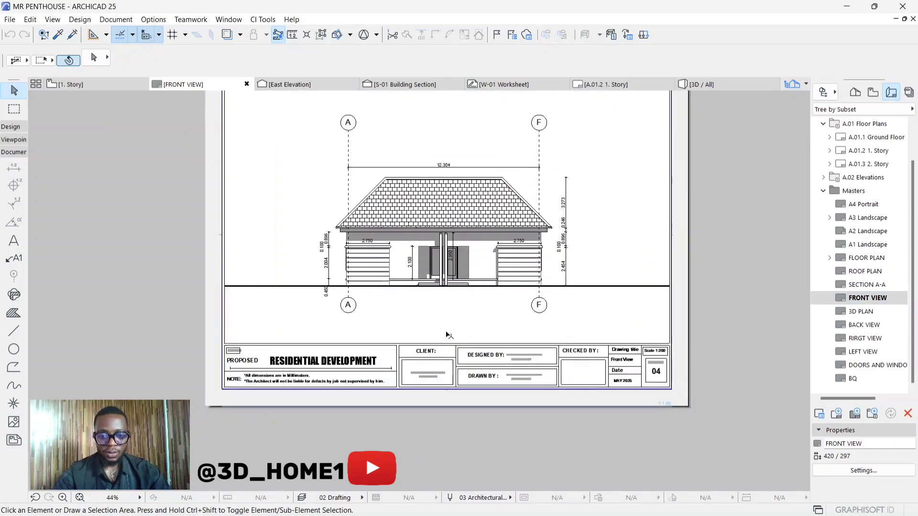
Step: Copy the border and whole title block of the FRONT VIEW layout, including the separate client name text
key("ctrl+a")
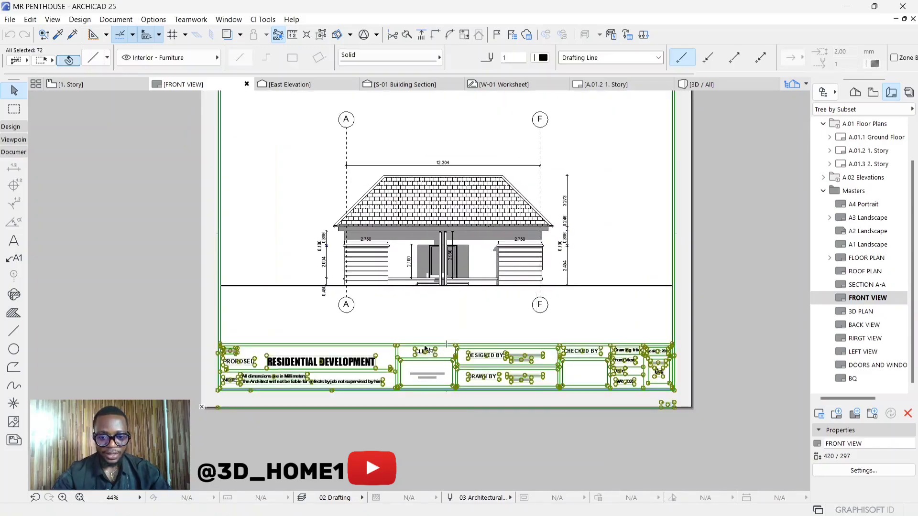
scroll(421, 350, "up", 3)
left_click(435, 391, "shift")
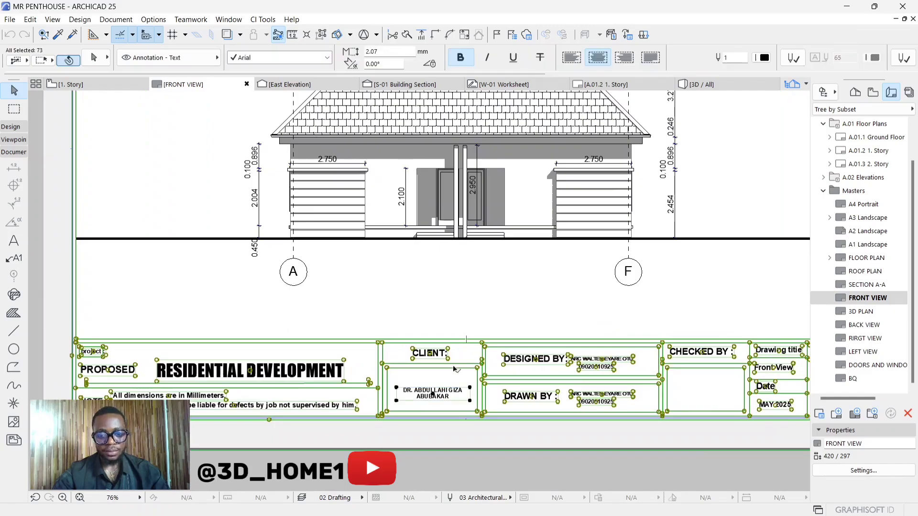
scroll(471, 335, "down", 5)
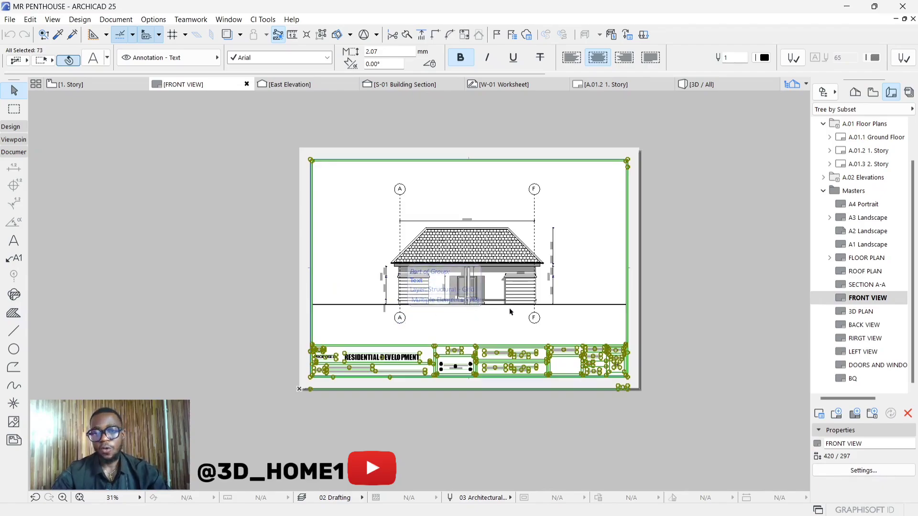
left_click(689, 249)
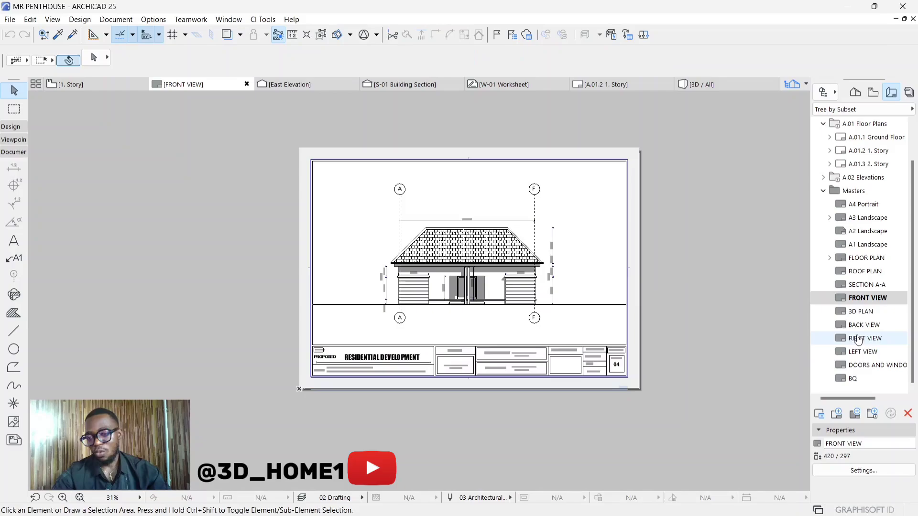
Step: Paste the copied border and title block into the 3D PLAN master layout at their original position
left_click(863, 313)
double_click(862, 315)
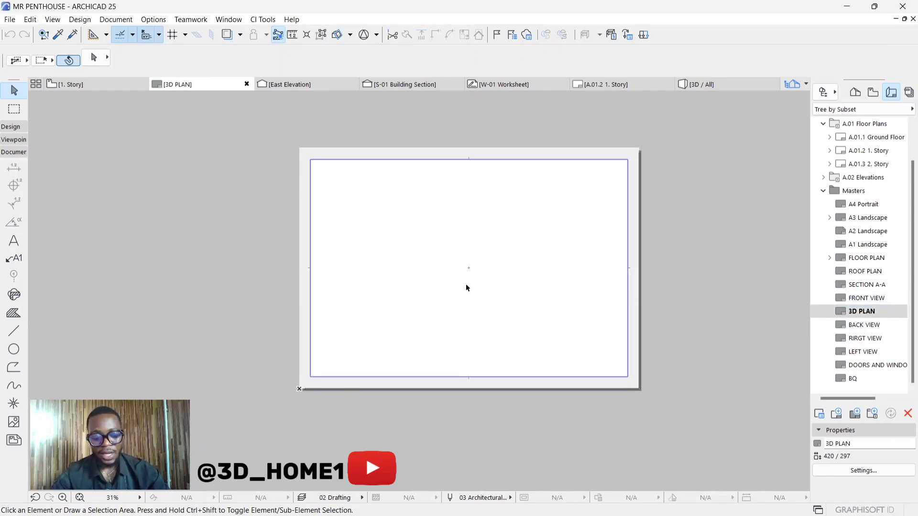
key("ctrl+v")
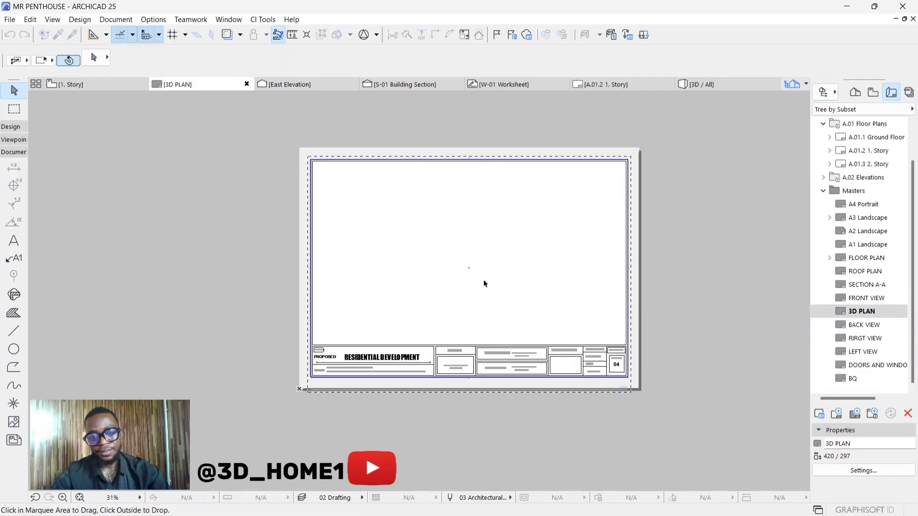
scroll(668, 365, "up", 3)
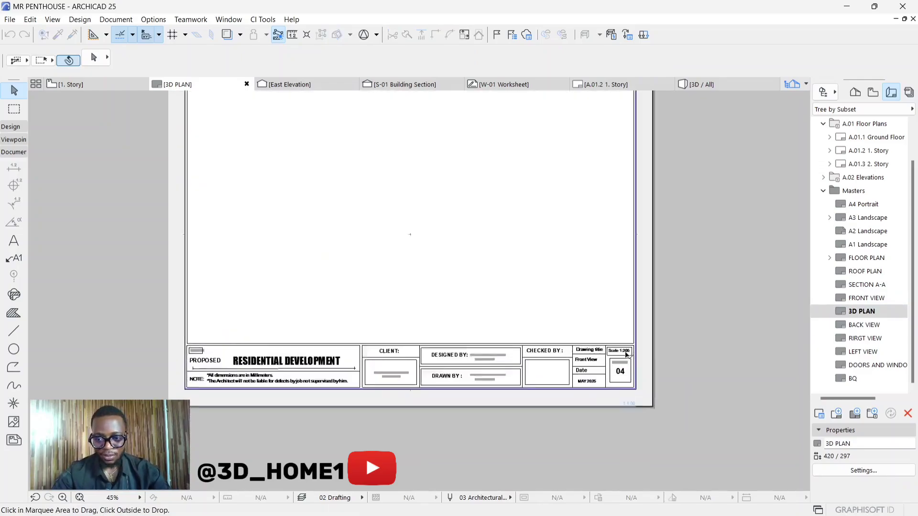
left_click(700, 322)
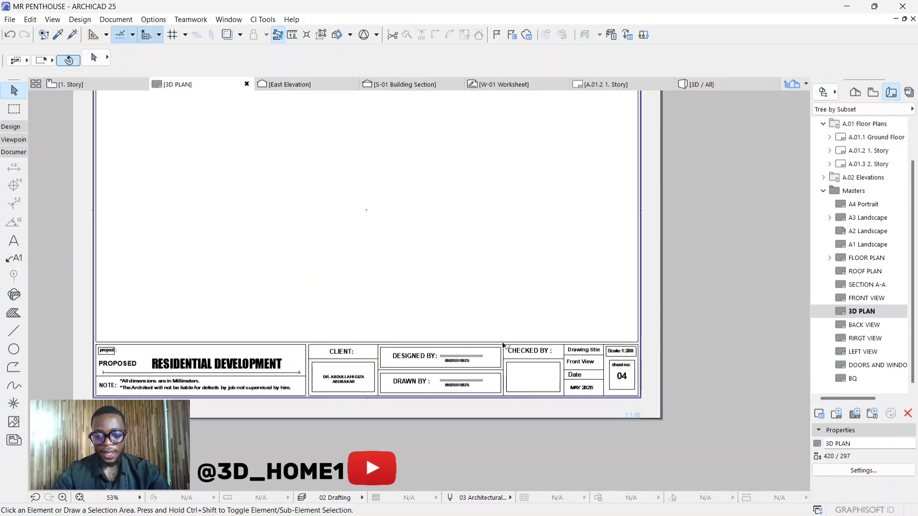
Step: Examine the pasted border and title block on the 3D PLAN layout for alignment with the sheet margins
scroll(319, 310, "down", 3)
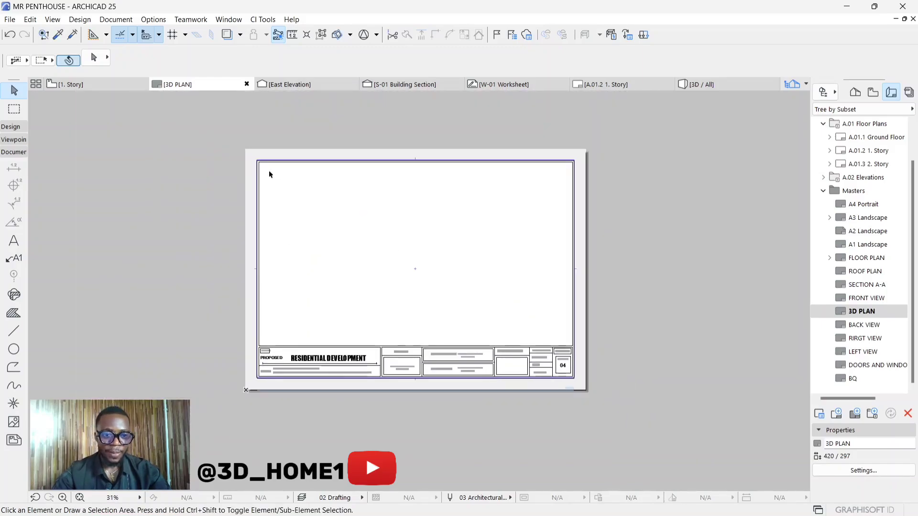
scroll(269, 175, "up", 3)
scroll(338, 191, "down", 2)
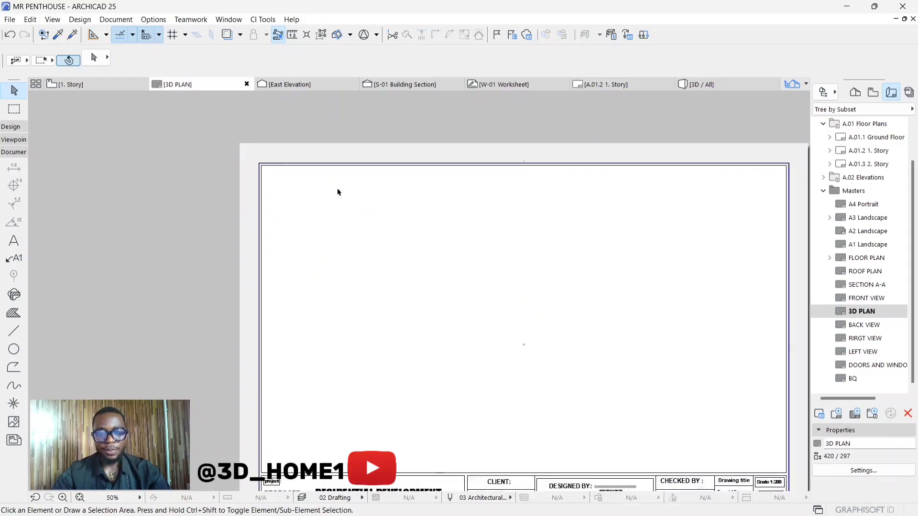
scroll(319, 208, "up", 2)
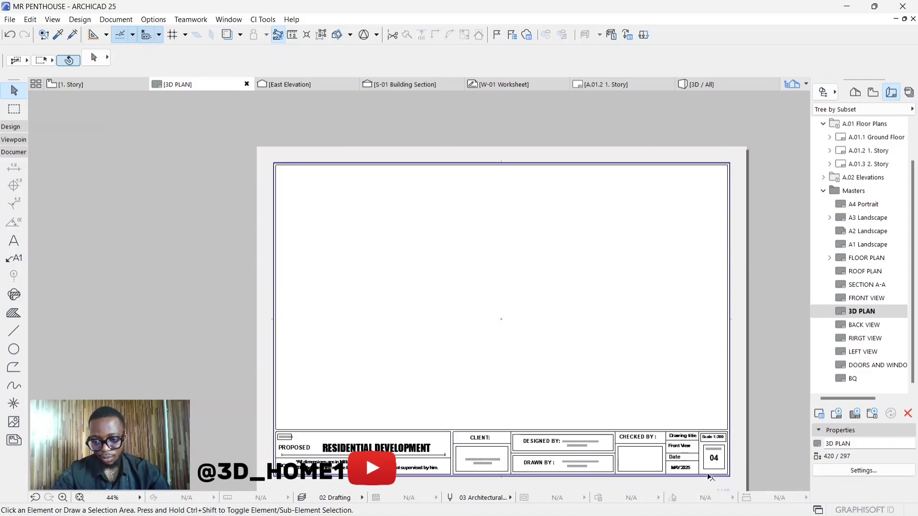
scroll(293, 170, "up", 2)
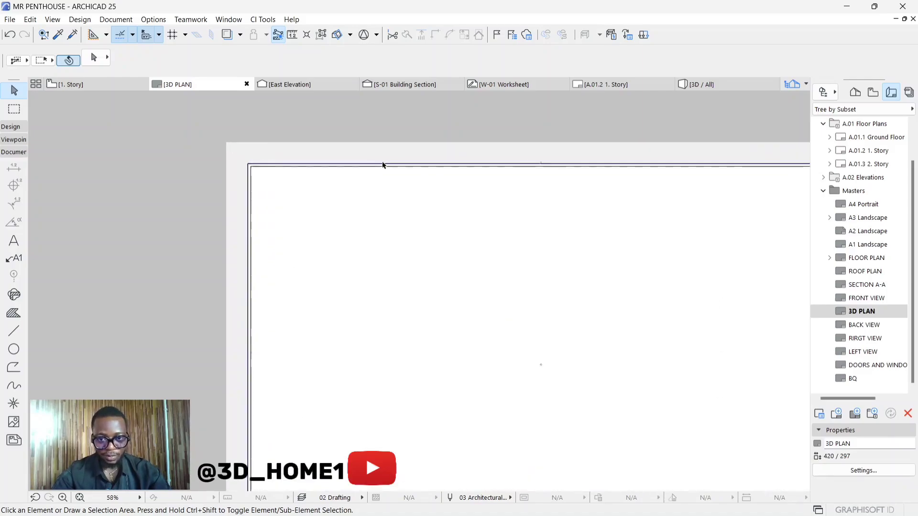
scroll(269, 164, "down", 2)
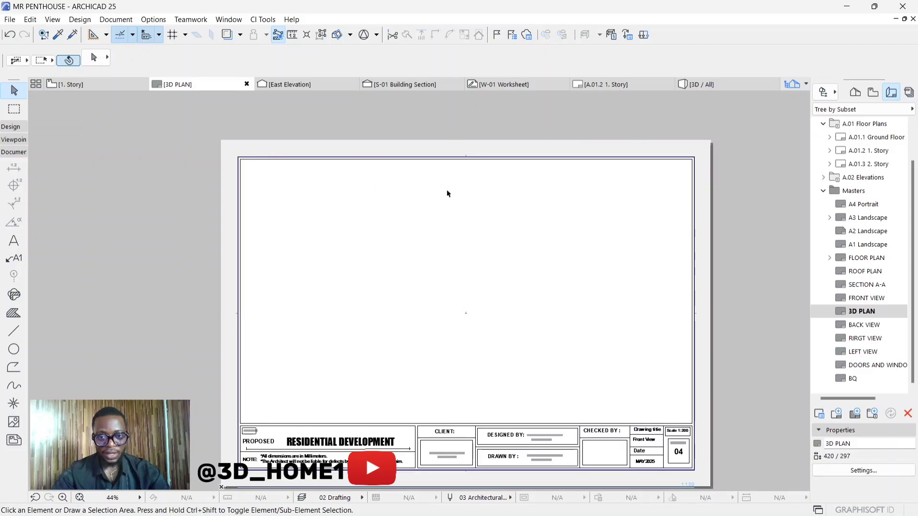
scroll(403, 198, "down", 1)
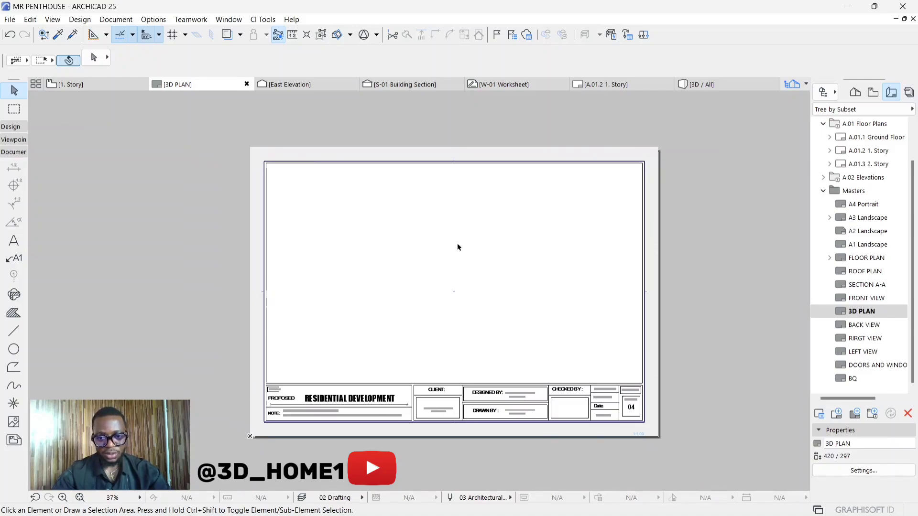
Step: Examine the 1. Story floor plan with its rooms, grid lines and dimensions as a source for the 3D PLAN sheet
scroll(452, 234, "up", 1)
scroll(412, 303, "down", 2)
scroll(436, 282, "up", 3)
scroll(454, 292, "down", 2)
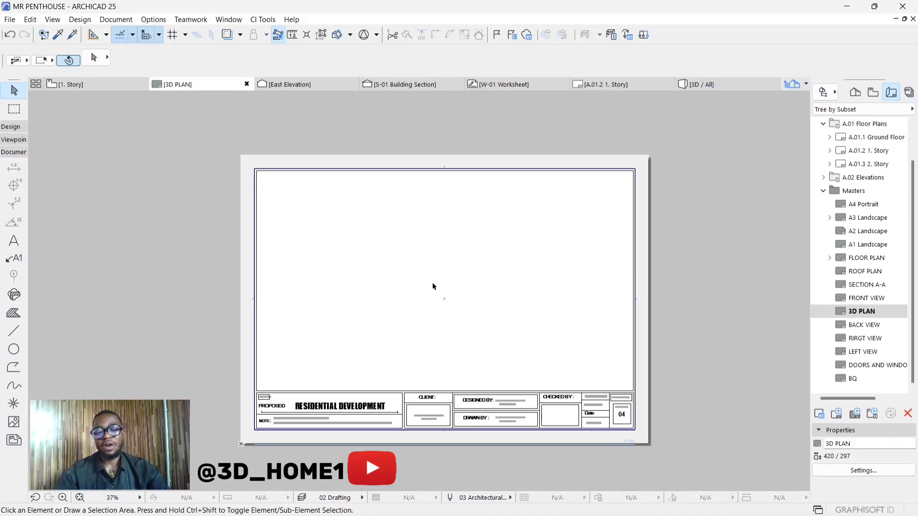
left_click(71, 85)
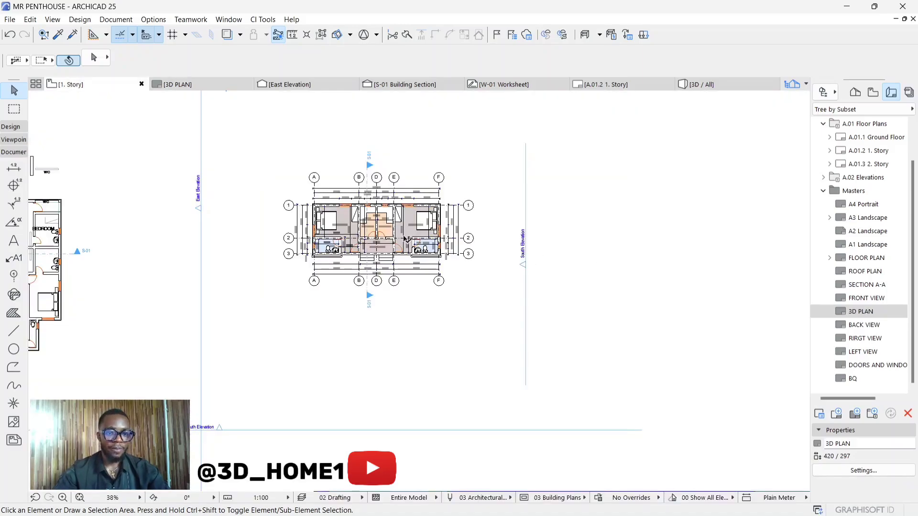
scroll(340, 204, "up", 4)
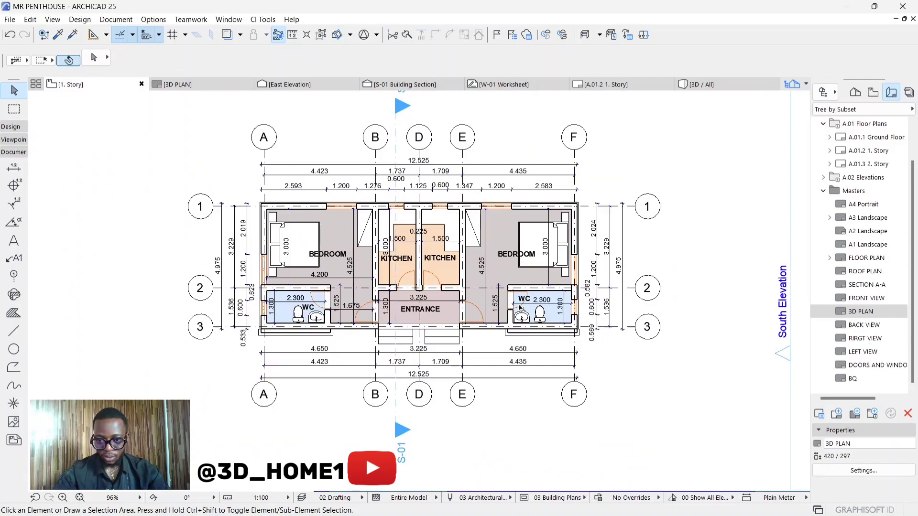
scroll(442, 282, "down", 3)
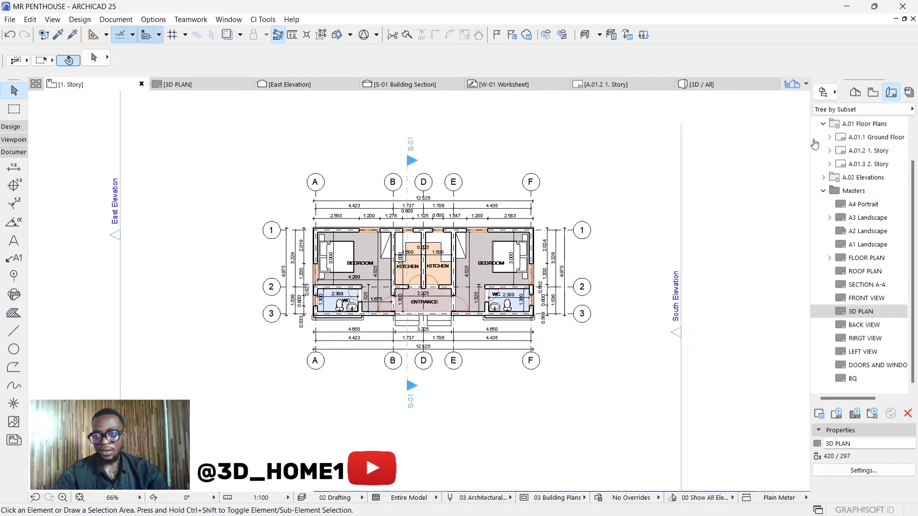
Step: Place the 1. Story floor plan from the project map in the middle of the 3D PLAN master layout
double_click(862, 312)
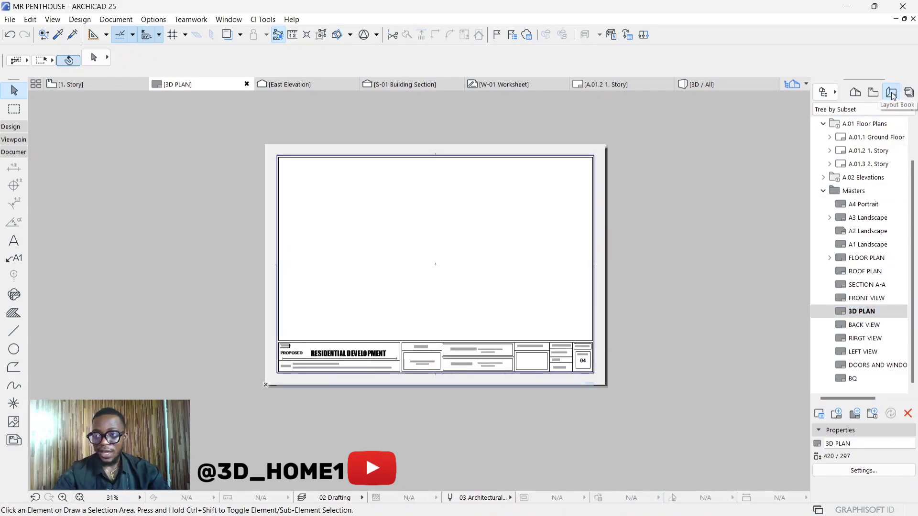
left_click(856, 93)
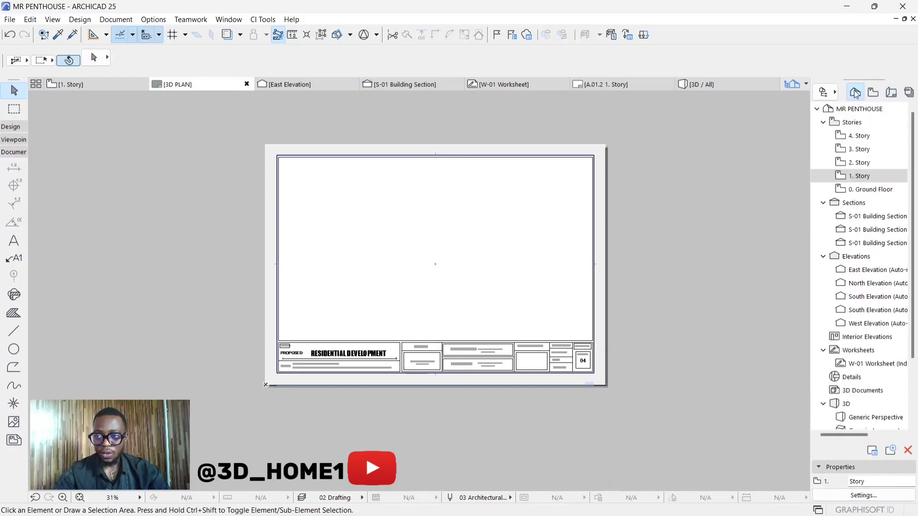
left_click(855, 176)
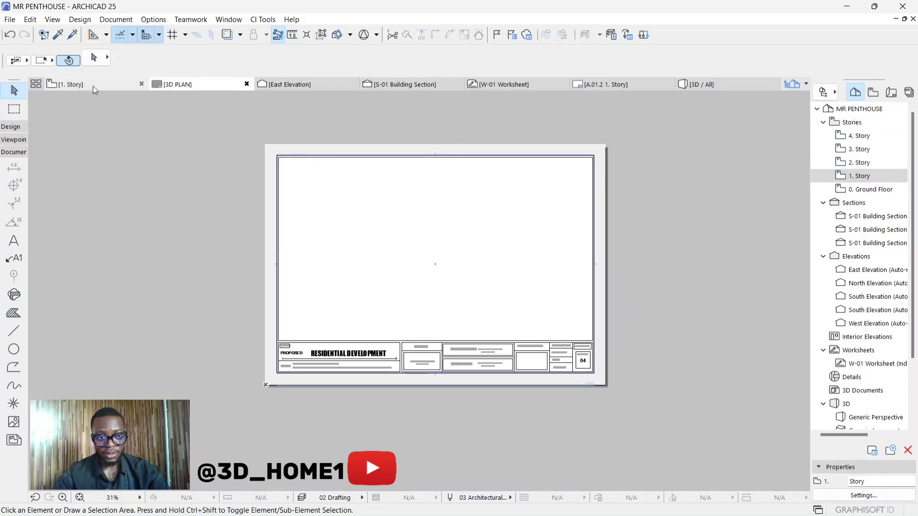
left_click(872, 178)
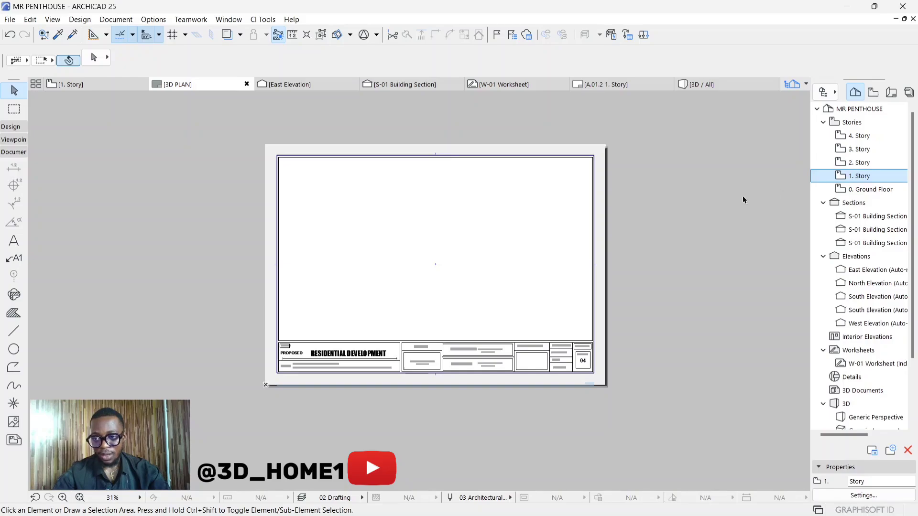
left_click_drag(858, 176, 439, 265)
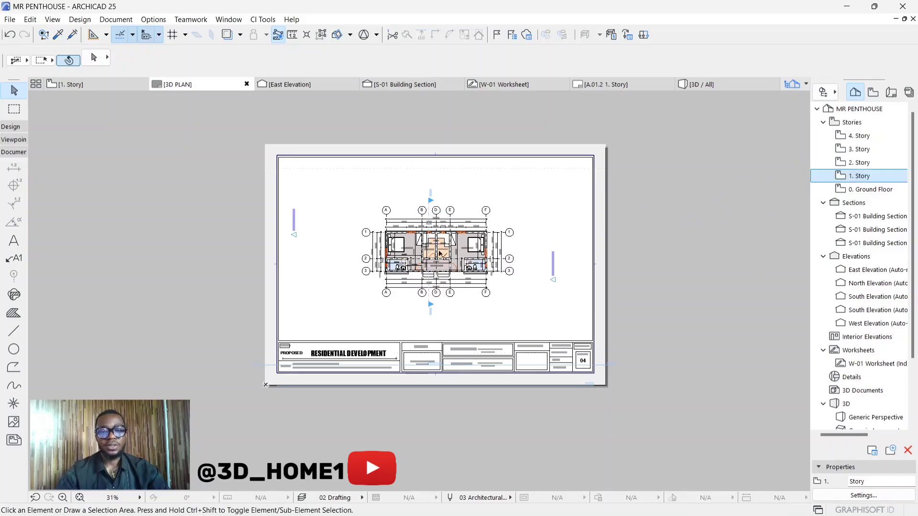
Step: Examine the placed floor plan on the sheet and the title block's scale, drawing title and sheet number cells
scroll(436, 258, "up", 3)
scroll(436, 258, "up", 3)
scroll(466, 220, "down", 5)
scroll(469, 215, "down", 2)
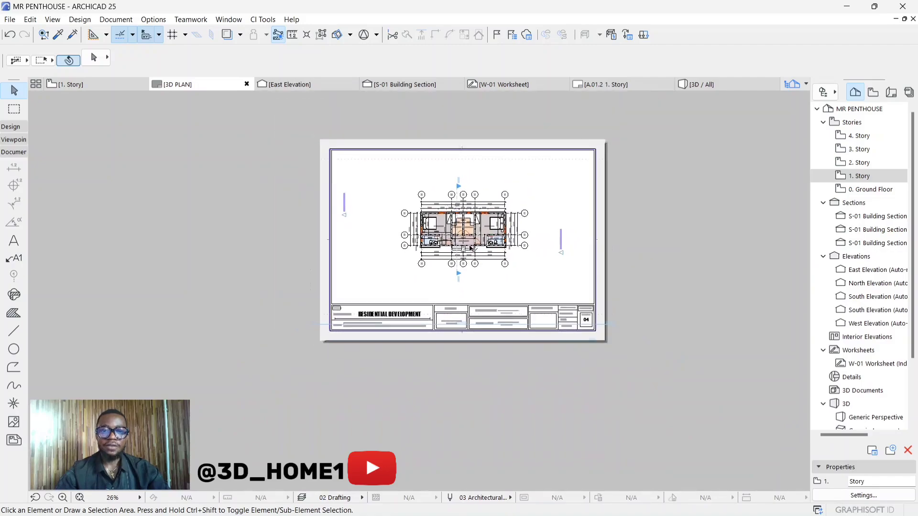
scroll(466, 218, "up", 1)
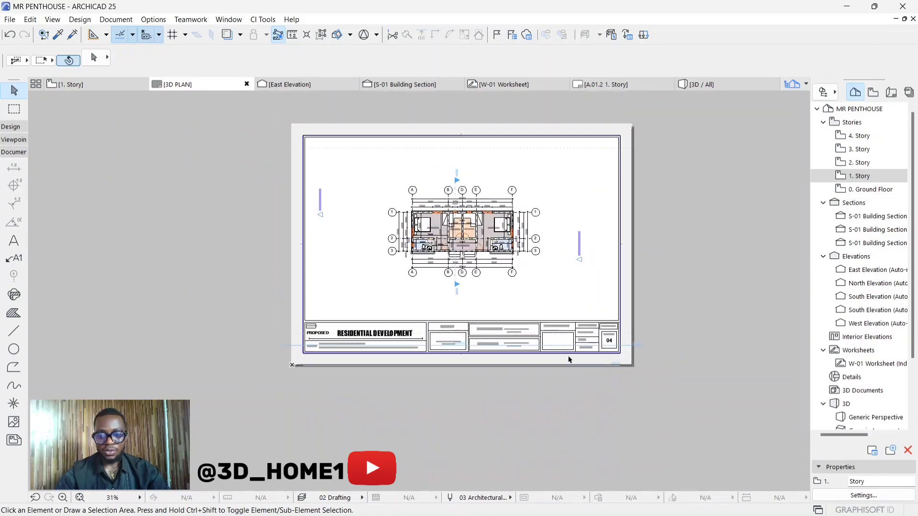
scroll(558, 306, "up", 2)
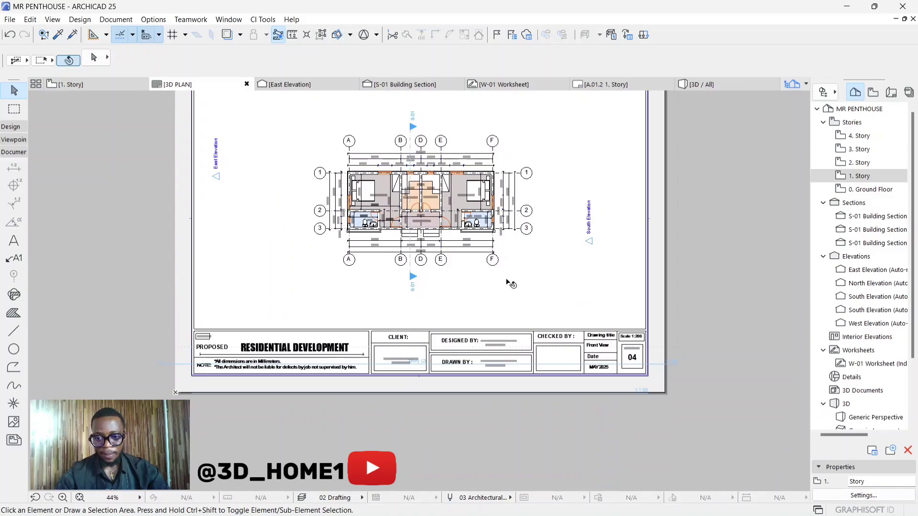
scroll(526, 287, "down", 1)
scroll(600, 359, "up", 8)
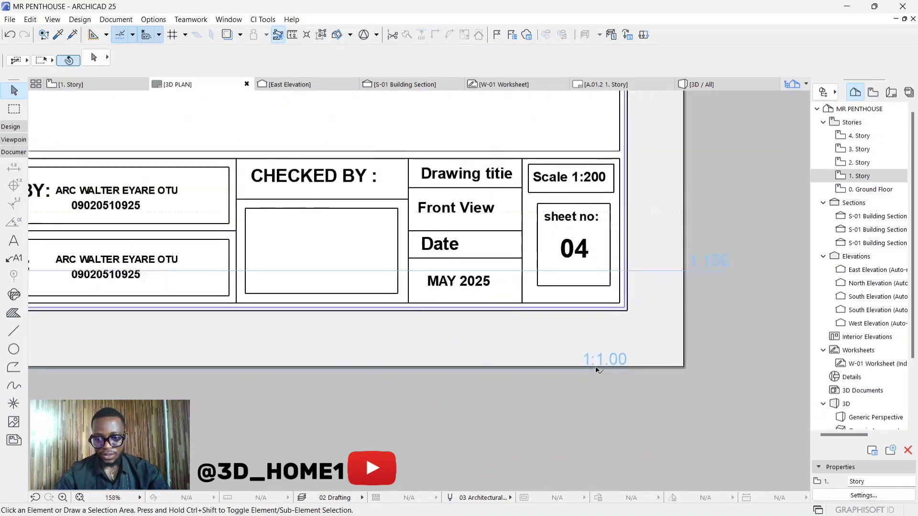
scroll(599, 366, "up", 1)
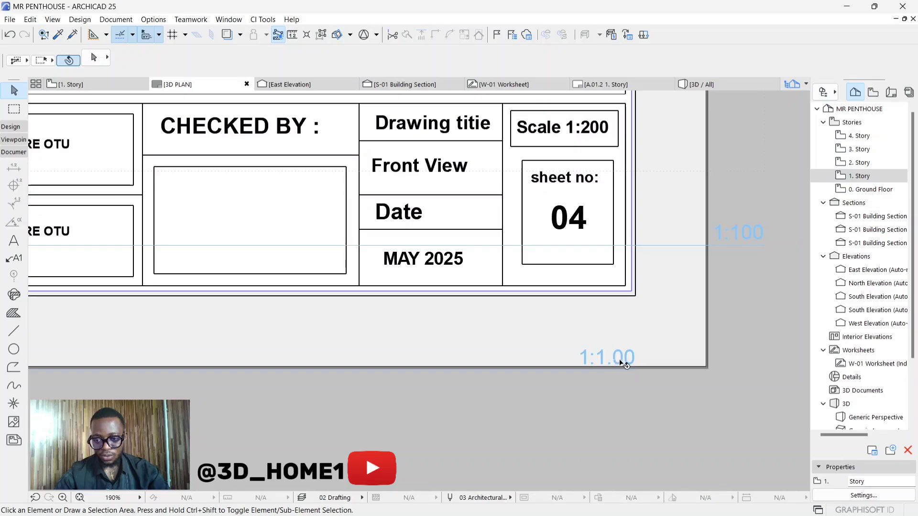
scroll(630, 364, "down", 10)
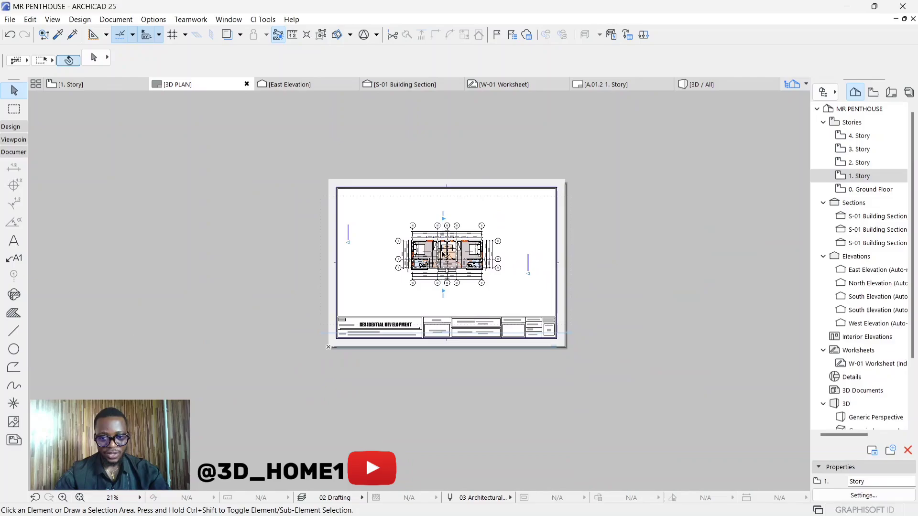
Step: Resize the placed floor plan drawing graphically to about 159% of its original size, roughly 1:63
left_click(447, 256)
scroll(463, 243, "up", 2)
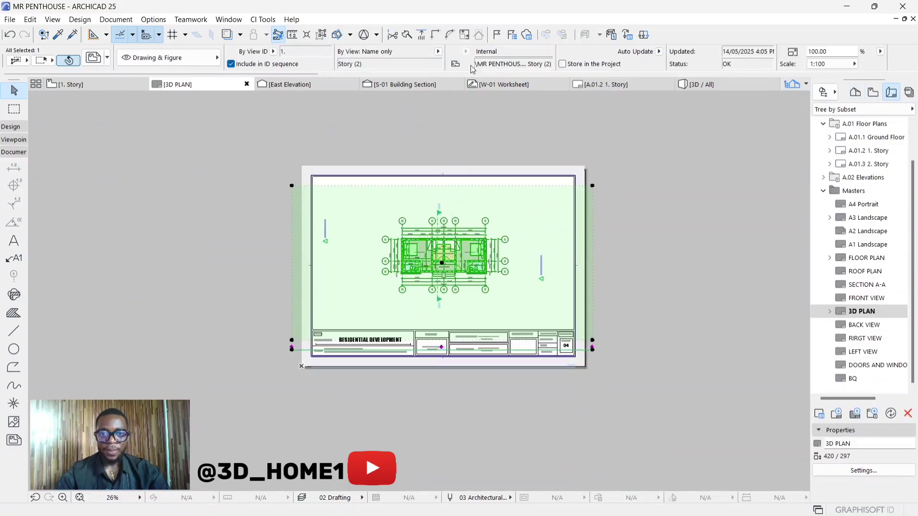
left_click(464, 36)
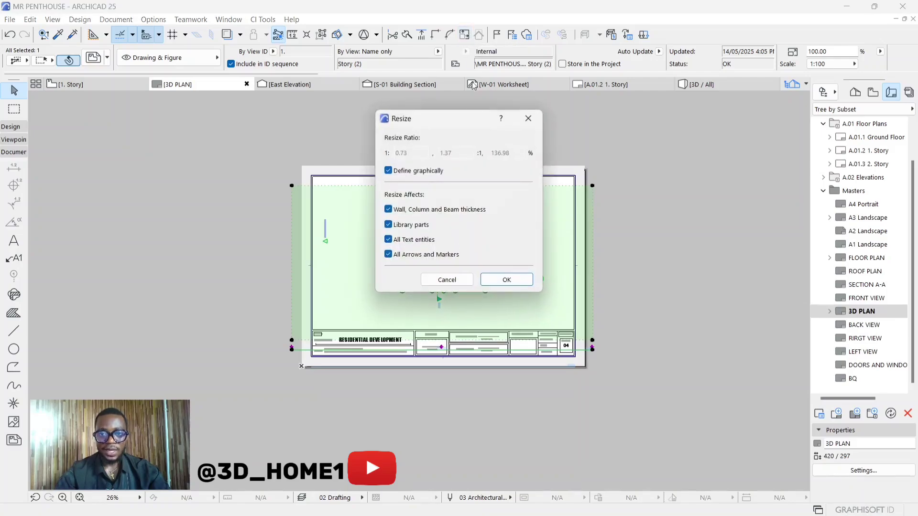
left_click(499, 280)
left_click(499, 220)
left_click(560, 220)
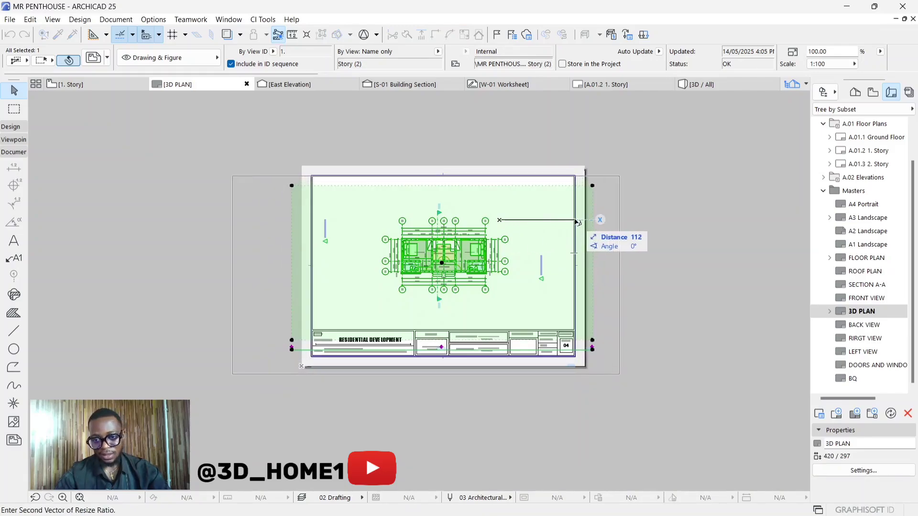
left_click(600, 221)
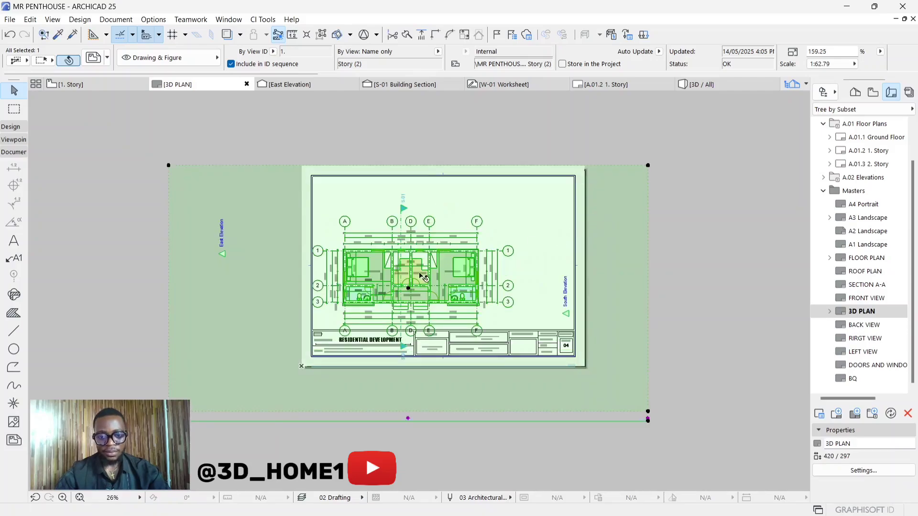
Step: Move the enlarged floor plan drawing up and to the right so it sits centred above the title block
left_click(414, 275)
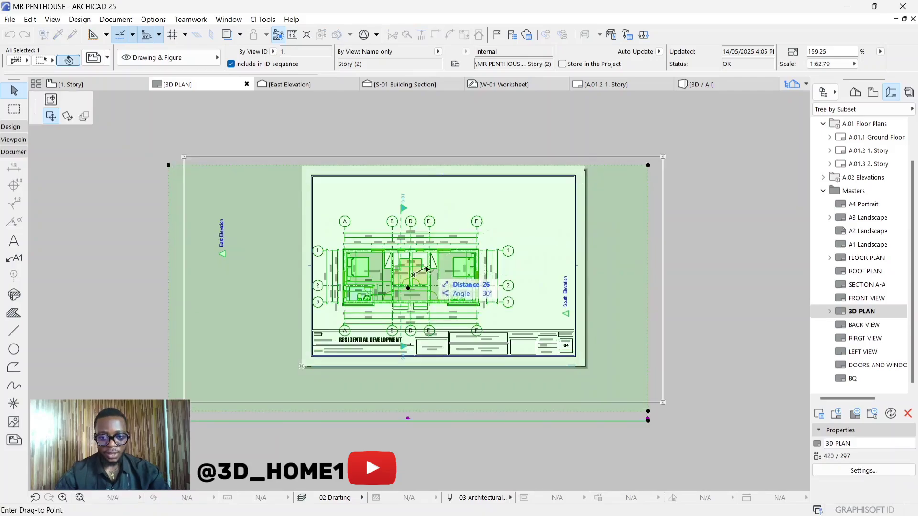
left_click(448, 246)
scroll(453, 205, "up", 1)
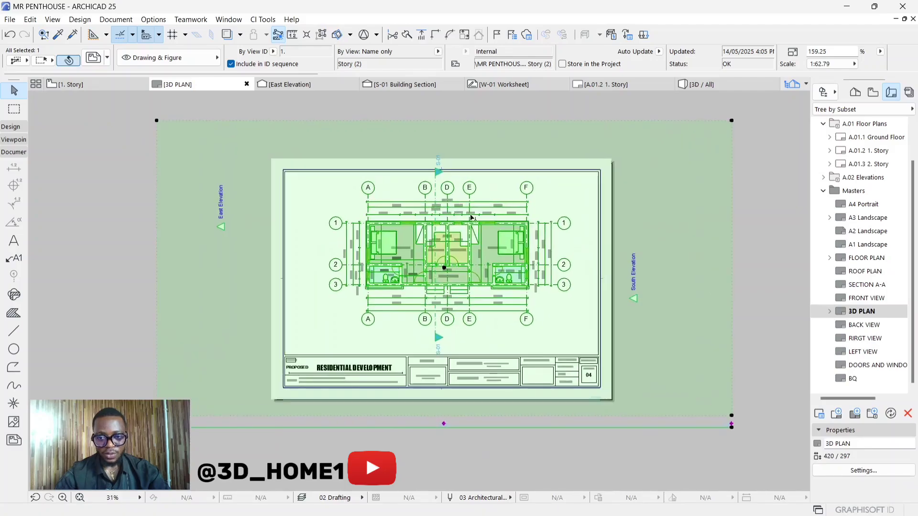
left_click(634, 233)
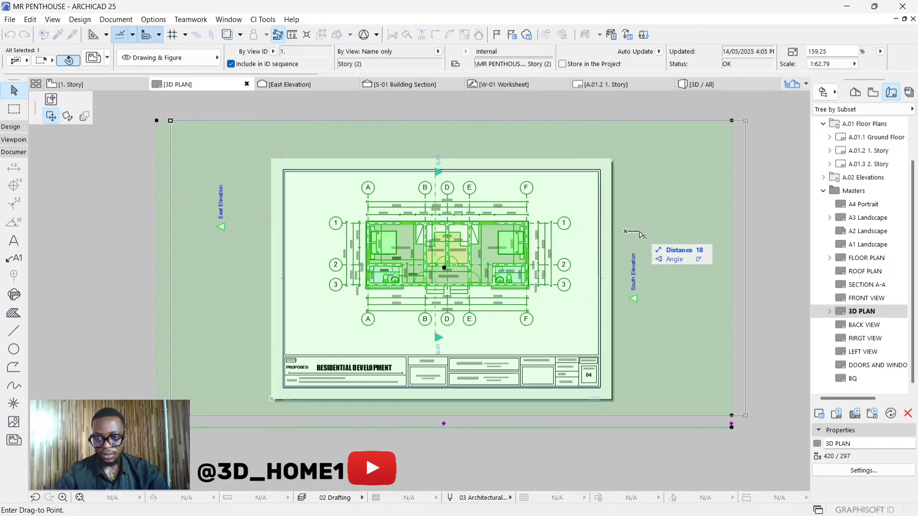
key("Escape")
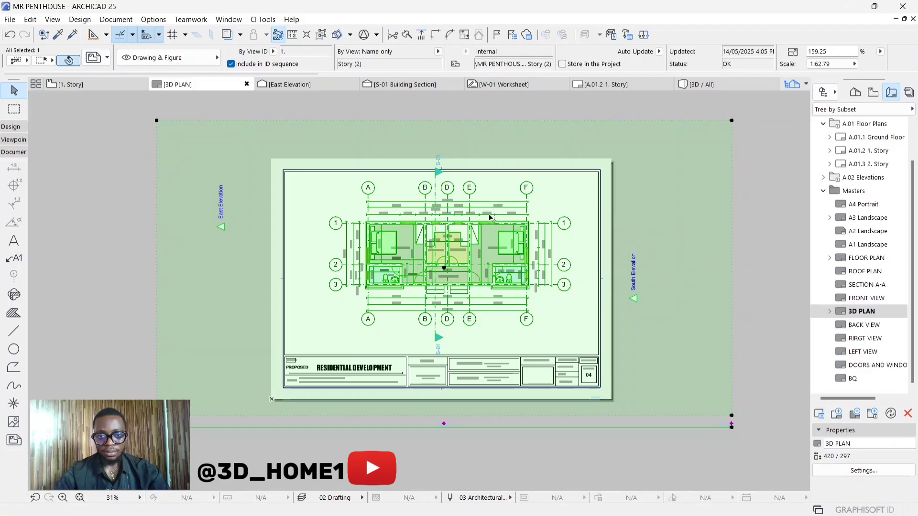
Step: Resize the floor plan drawing graphically to about 124%, roughly 1:81, and move it back to the centre of the sheet
left_click(465, 35)
left_click(505, 282)
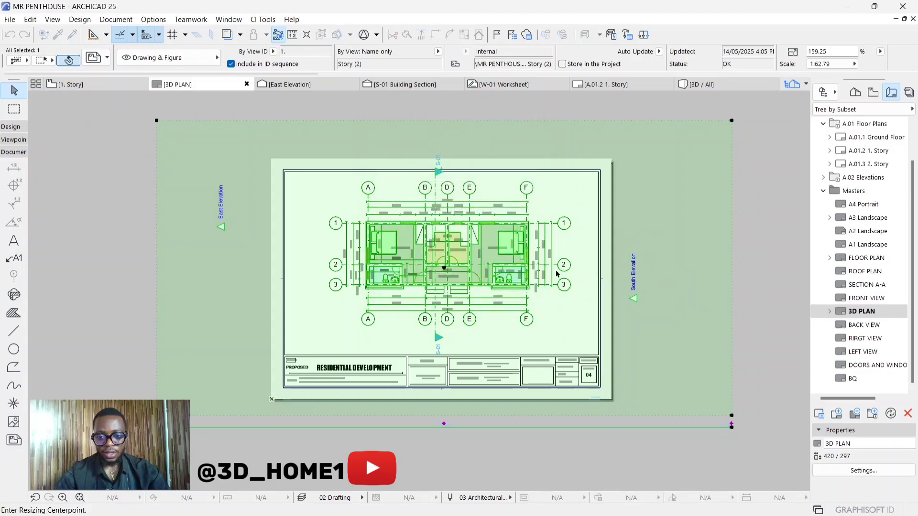
left_click(573, 248)
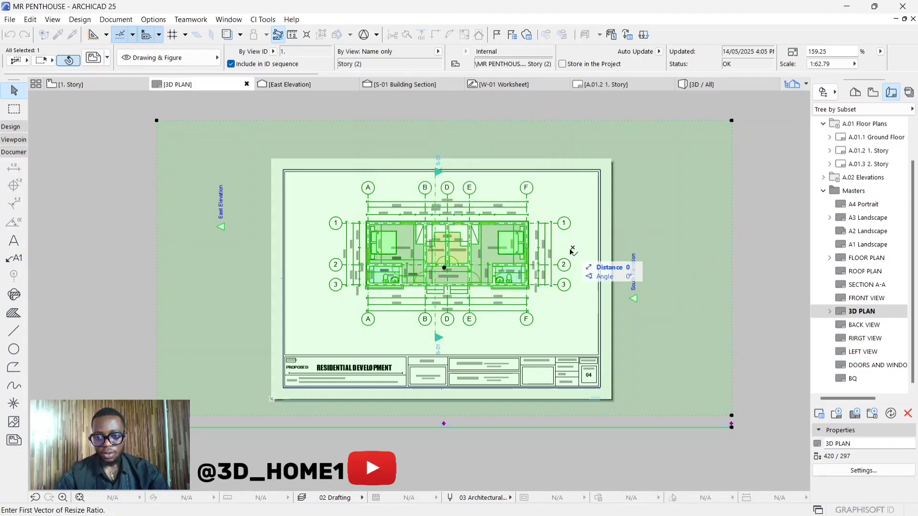
left_click(626, 248)
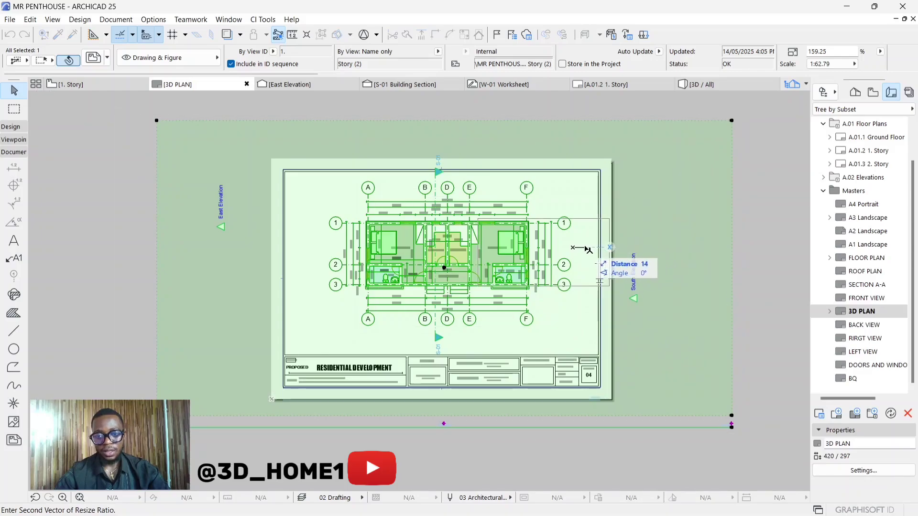
left_click(615, 248)
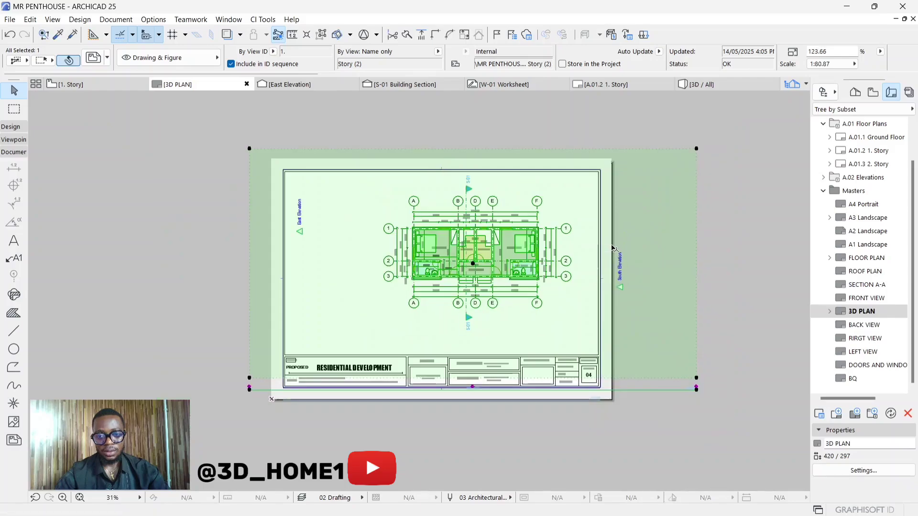
left_click_drag(483, 261, 457, 269)
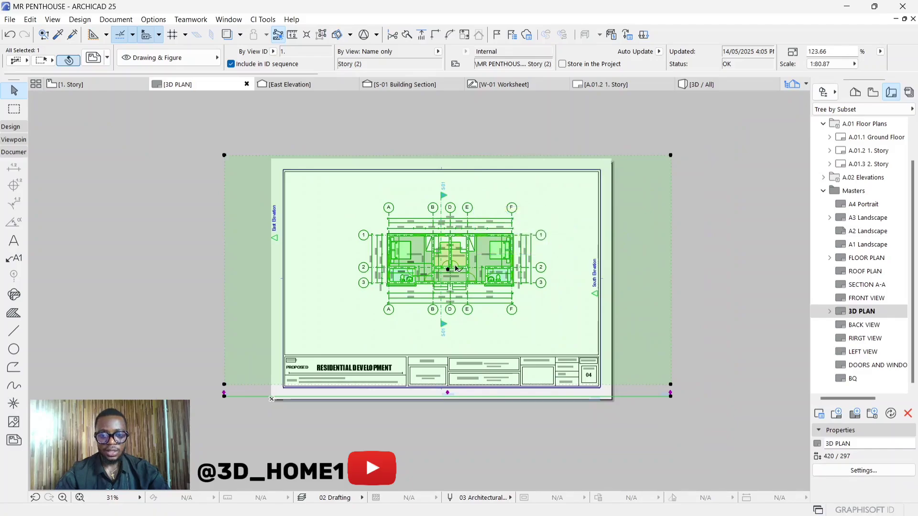
Step: Resize the floor plan drawing graphically about a point near its centre to about 140%, roughly 1:72
scroll(457, 268, "up", 2)
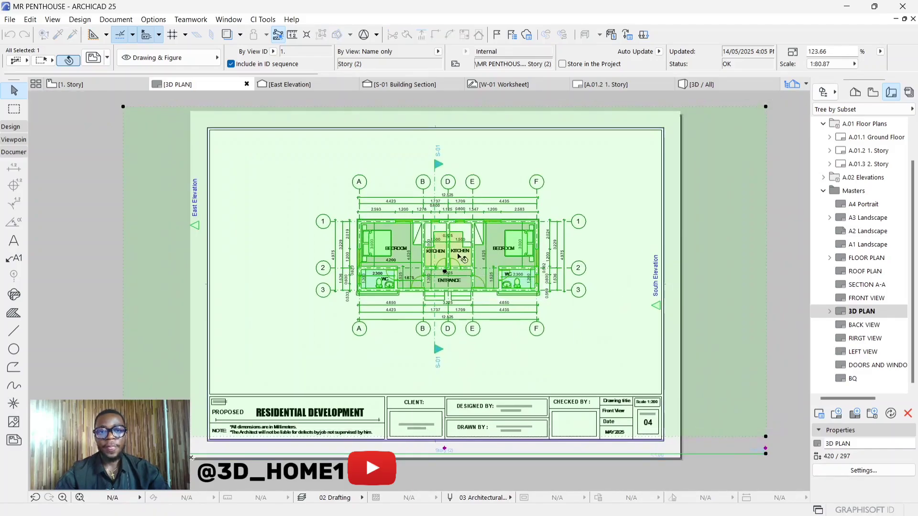
left_click(464, 35)
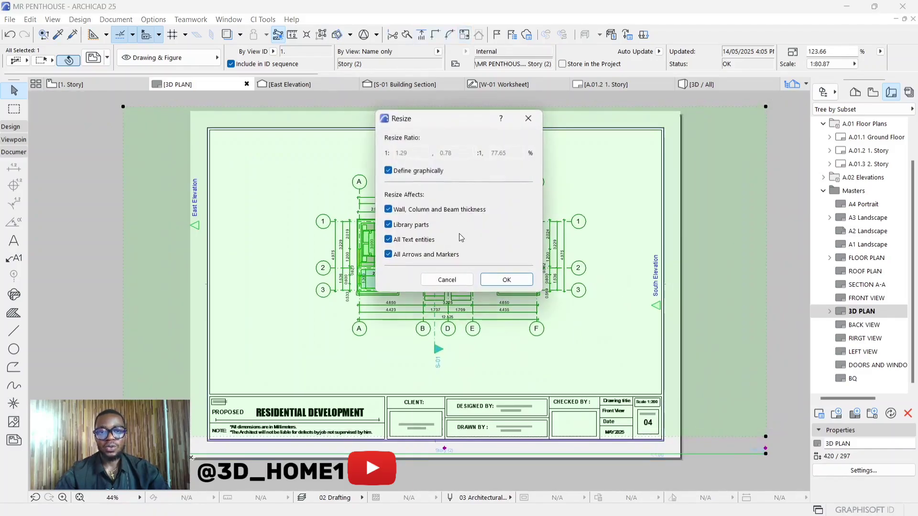
left_click(504, 279)
left_click(447, 275)
left_click(485, 277)
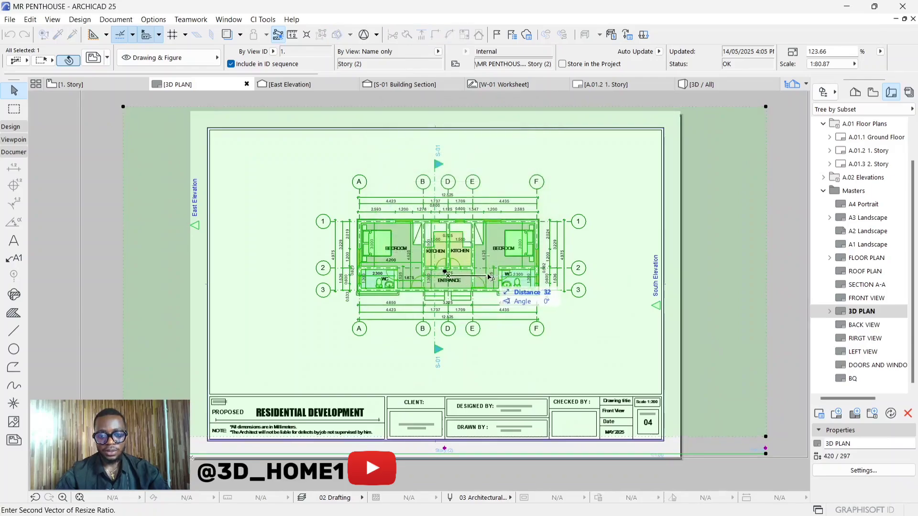
left_click(491, 277)
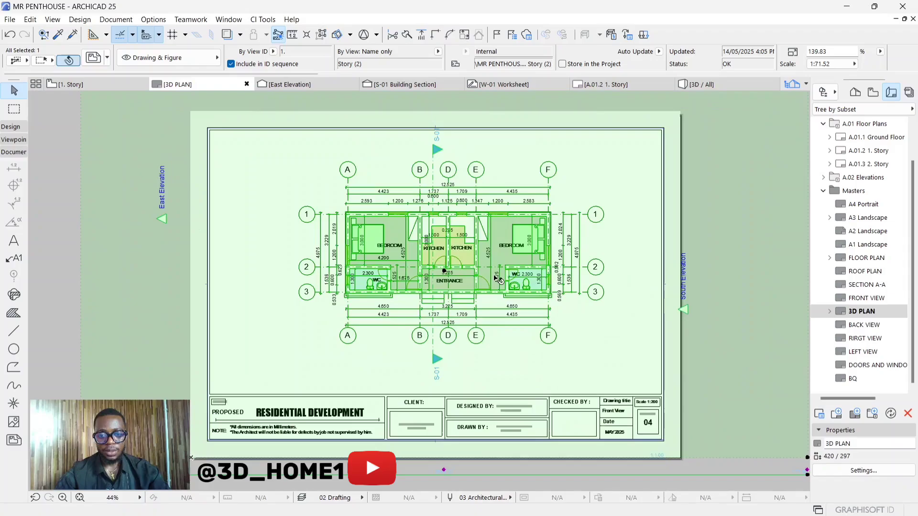
Step: Shift the resized floor plan drawing slightly to the left within the sheet border
scroll(464, 276, "down", 4)
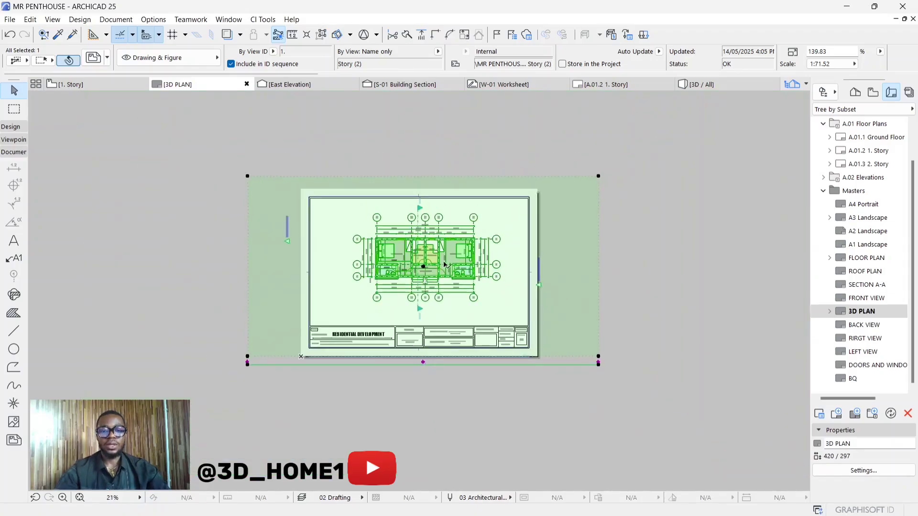
scroll(447, 267, "up", 2)
left_click(437, 267)
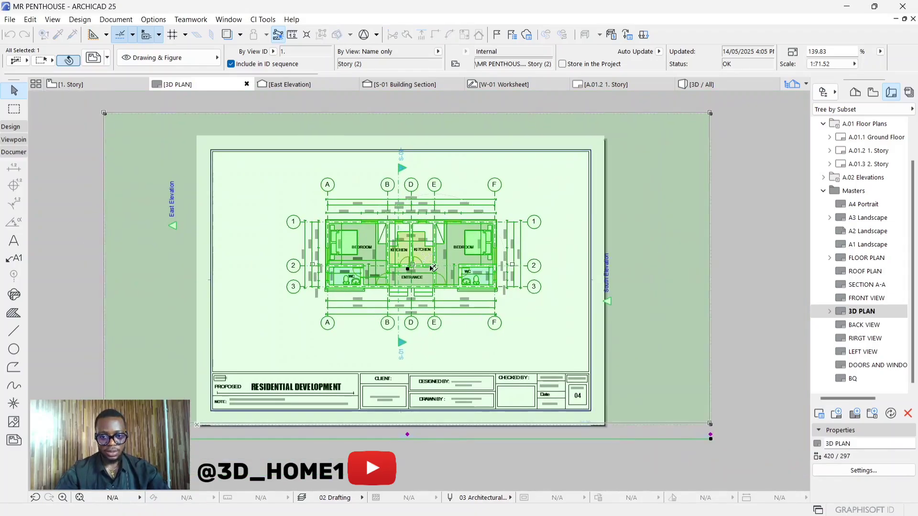
left_click(424, 268)
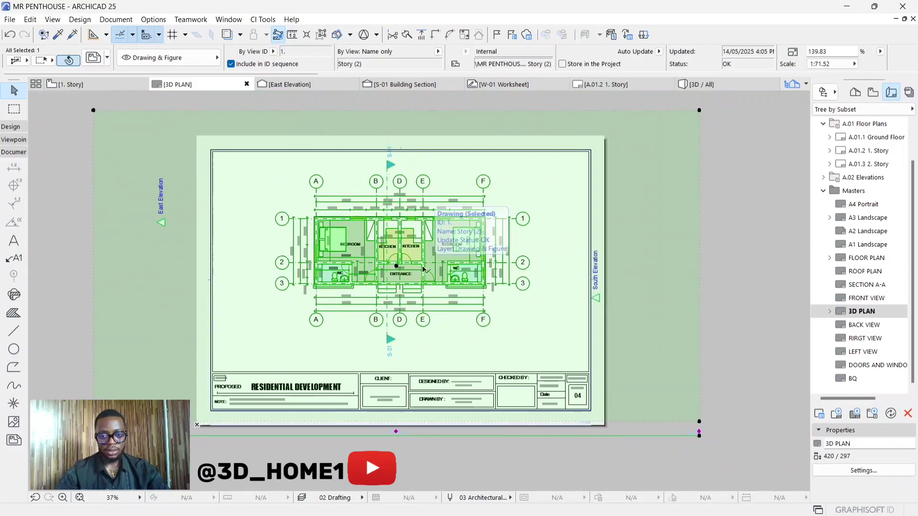
Step: Move the floor plan drawing down and slightly right so it sits centred between the sheet's upper border and the title block
left_click(425, 268)
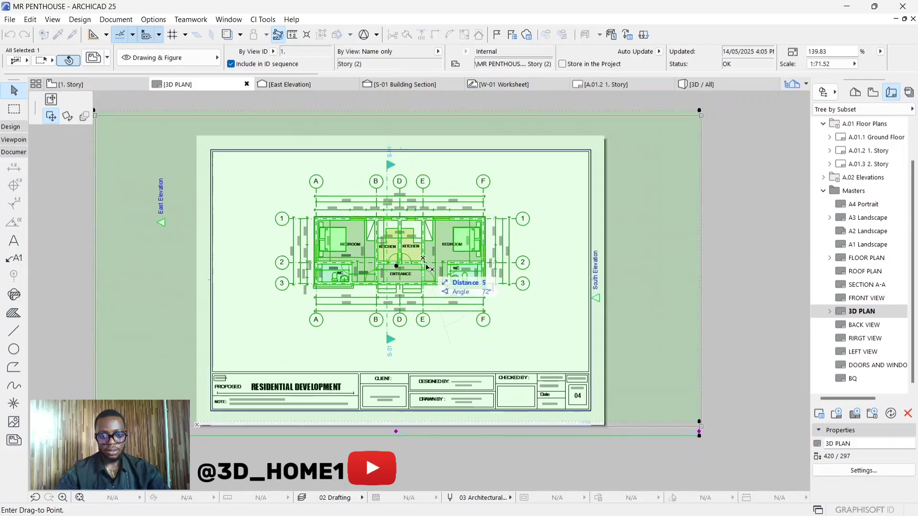
left_click(426, 272)
left_click(424, 258)
left_click(426, 266)
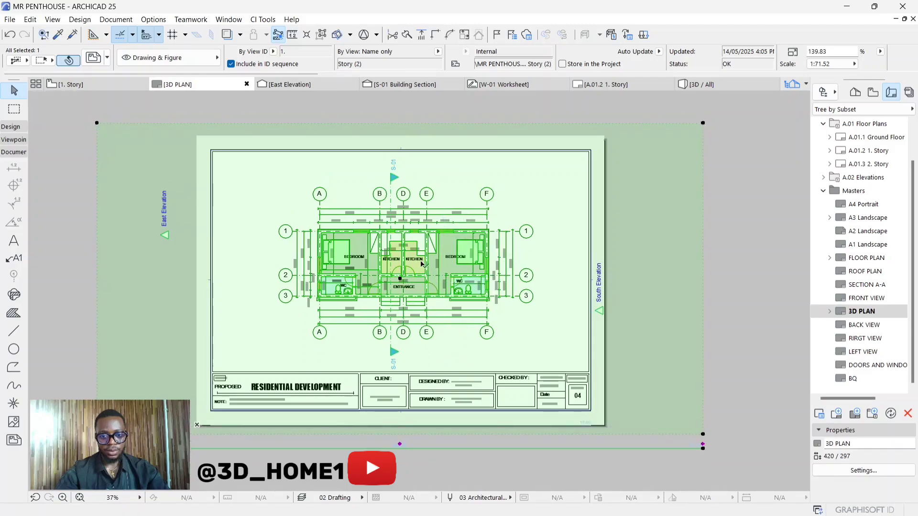
left_click(406, 277)
left_click(407, 277)
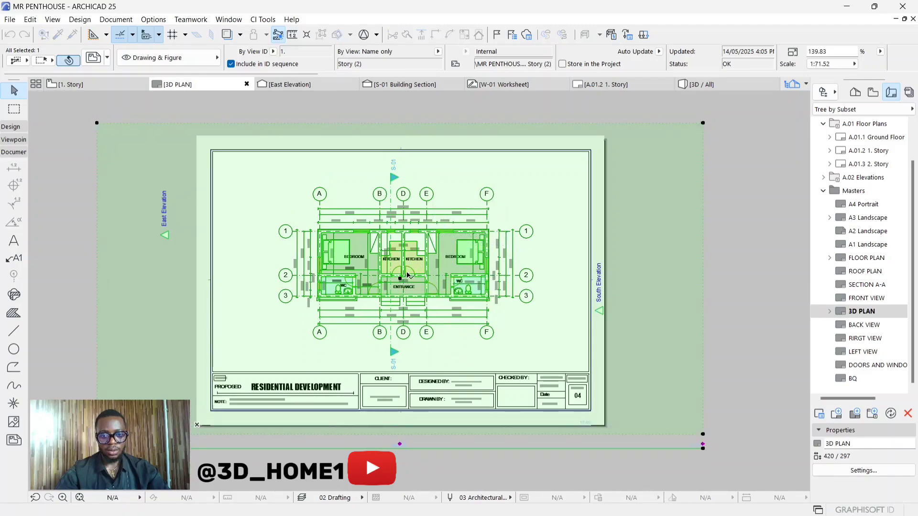
left_click(410, 276)
left_click(410, 276)
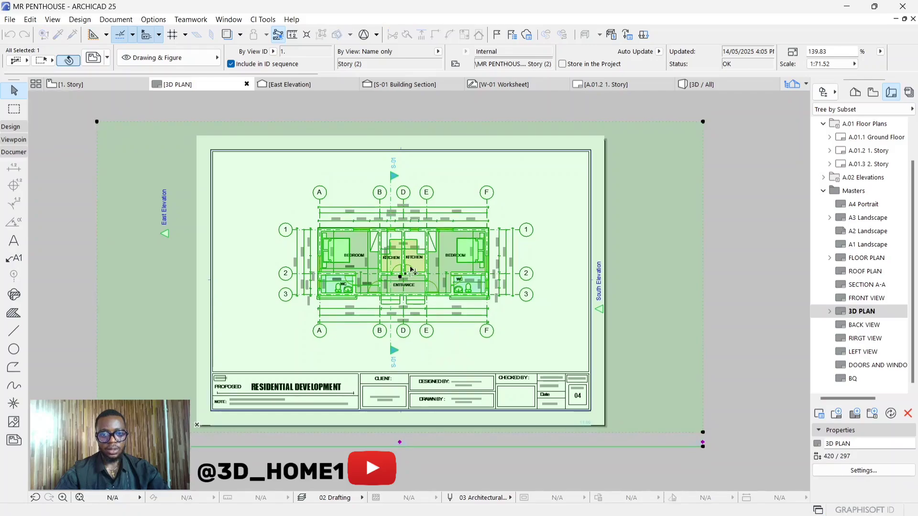
Step: Crop the floor plan drawing's frame at both upper corners to within the sheet border, cutting off the East and South Elevation markers
scroll(452, 239, "down", 2)
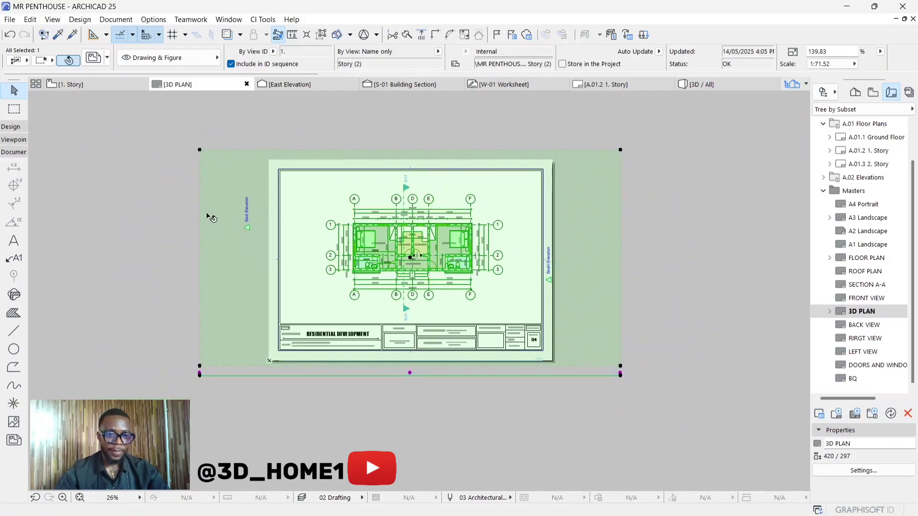
left_click(199, 150)
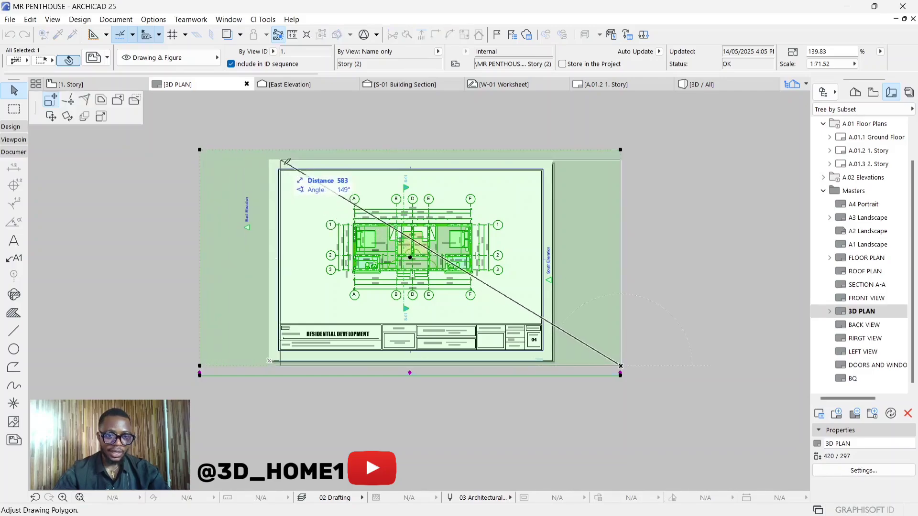
left_click(326, 181)
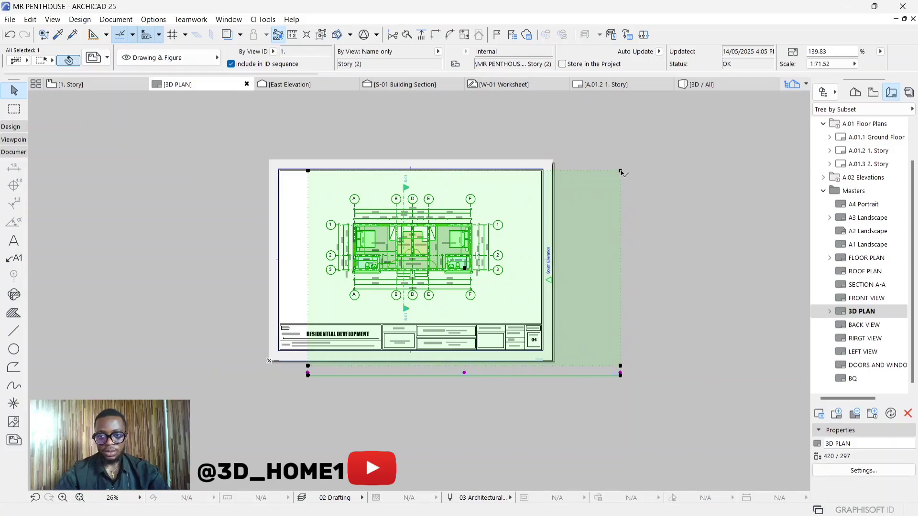
left_click(620, 171)
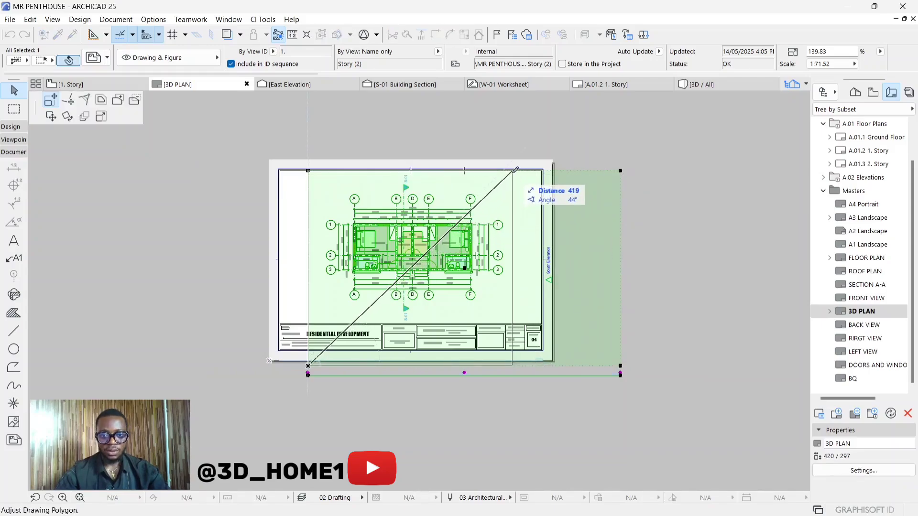
left_click(516, 170)
left_click(600, 182)
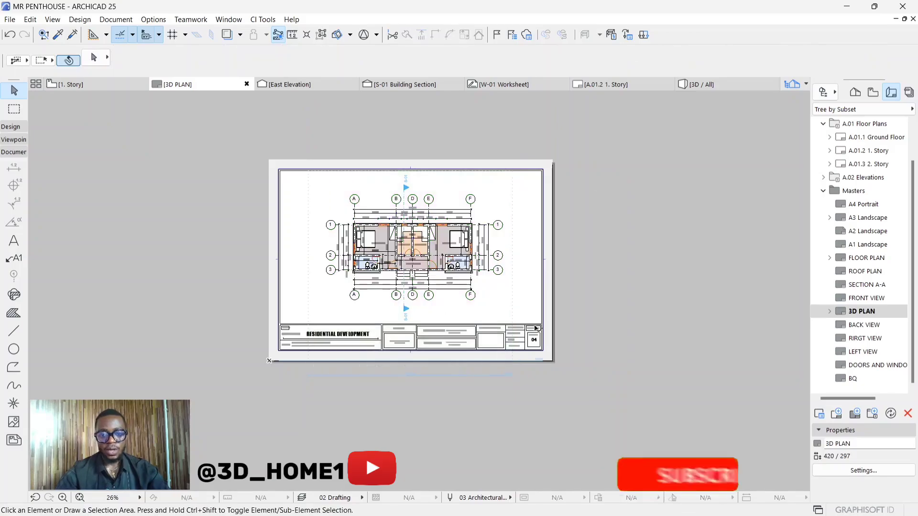
Step: Change the scale text in the title block to 1:71 to match the floor plan drawing's scale label
scroll(537, 329, "up", 3)
scroll(497, 363, "down", 2)
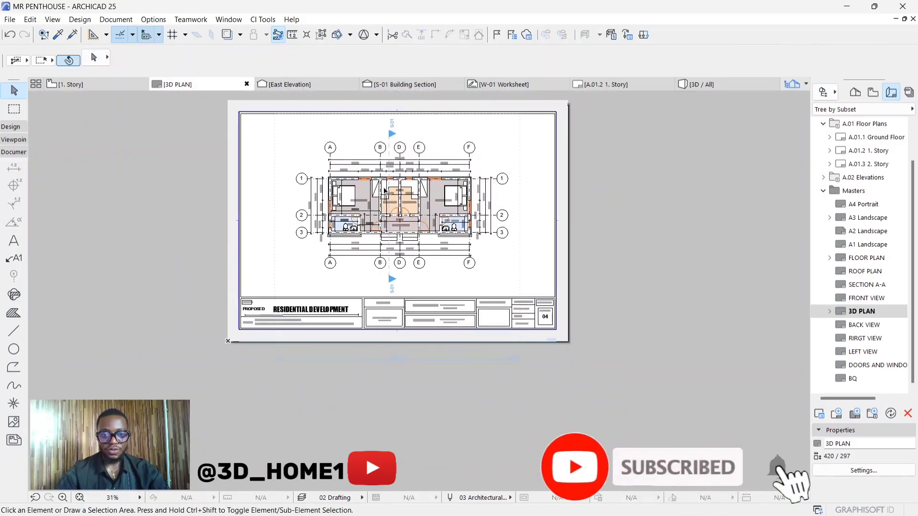
scroll(374, 190, "up", 1)
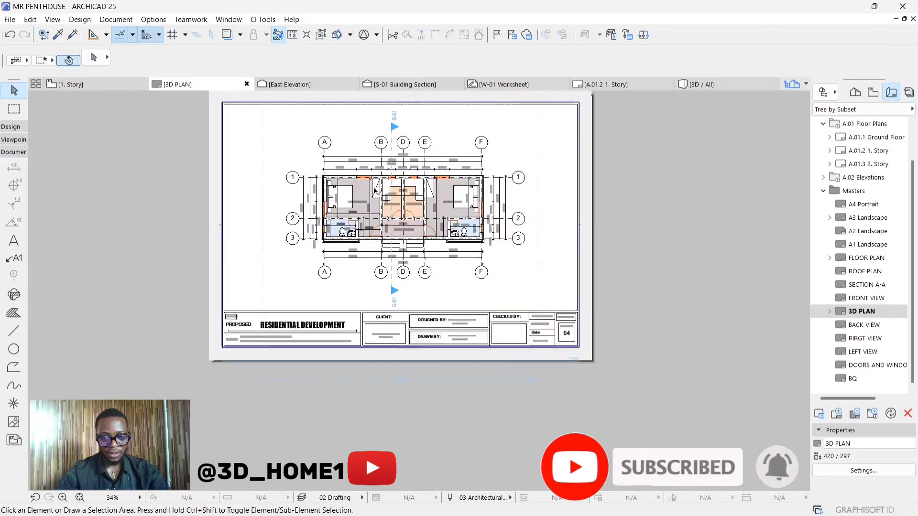
scroll(375, 190, "up", 5)
scroll(543, 403, "up", 12)
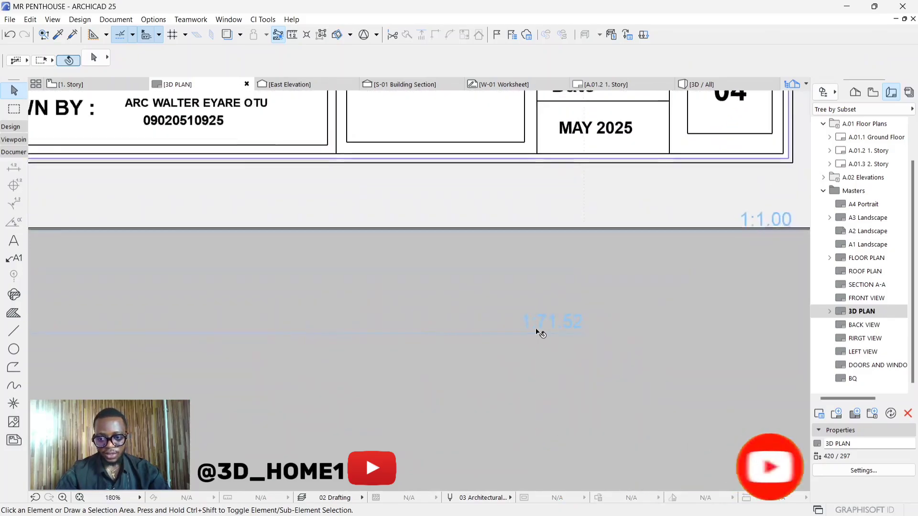
scroll(541, 333, "up", 4)
scroll(477, 365, "down", 13)
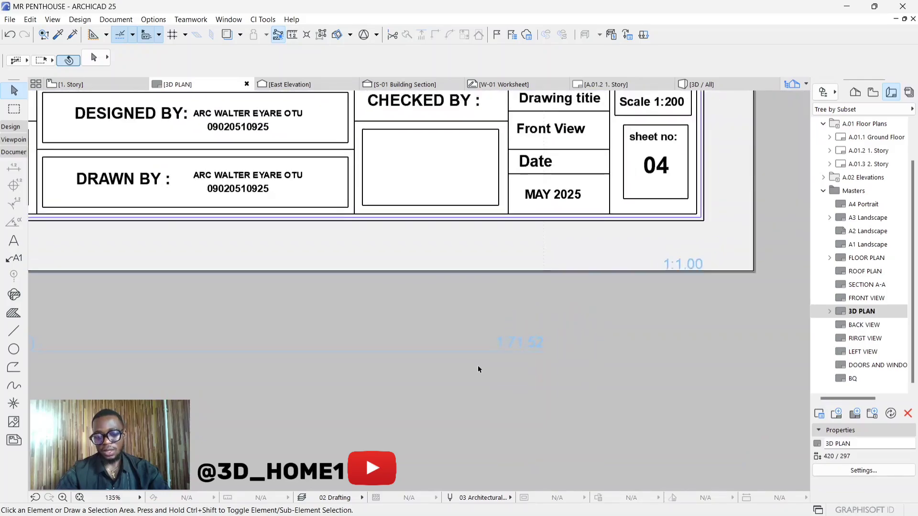
scroll(576, 246, "up", 11)
scroll(576, 245, "up", 4)
double_click(565, 242)
left_click_drag(565, 242, 618, 244)
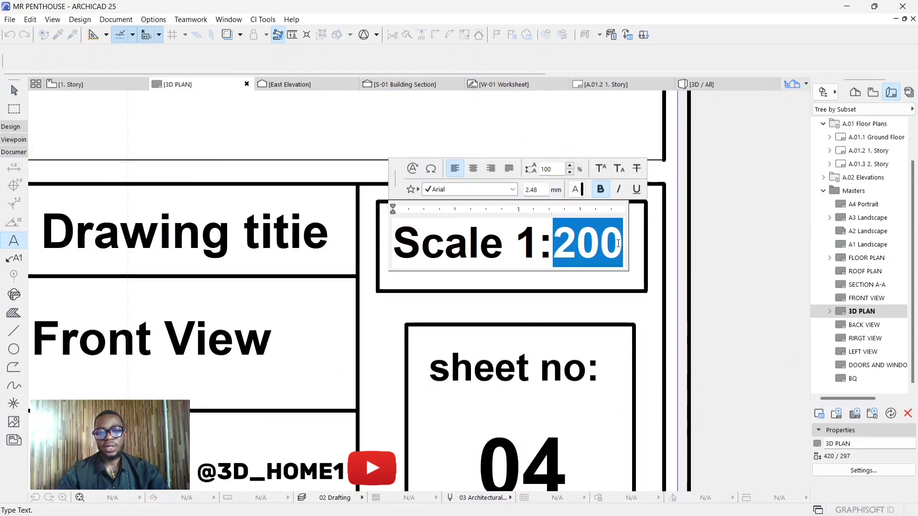
key("BackSpace")
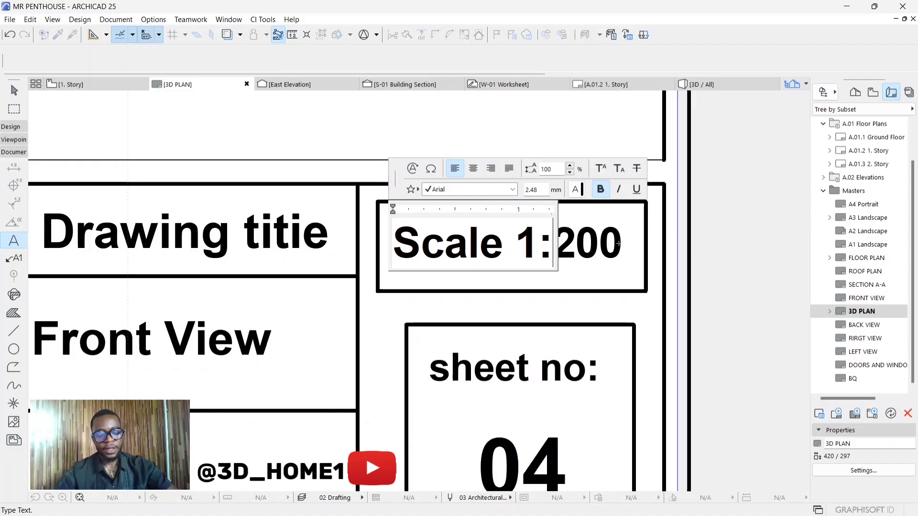
type("71")
key("Escape")
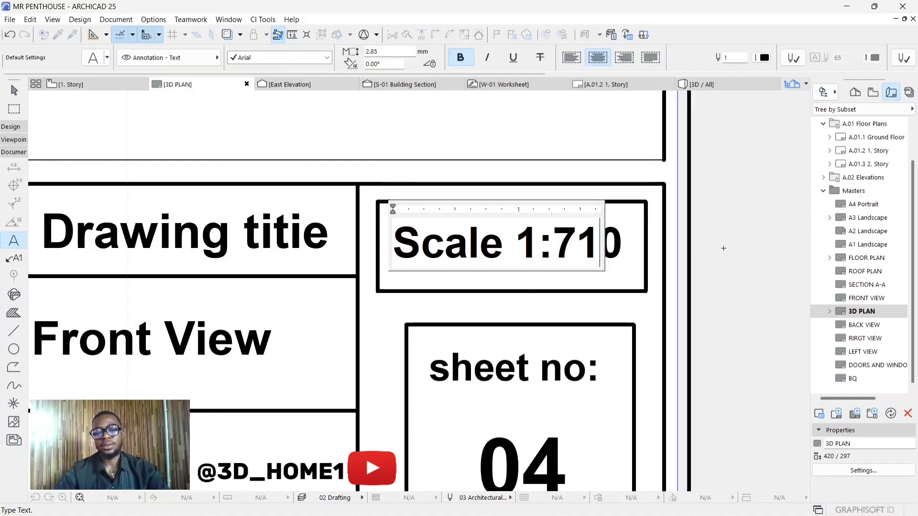
key("Escape")
Step: Examine the completed sheet, checking the title block, the floor plan's dimensions and the overall placement
scroll(707, 278, "down", 3)
scroll(600, 294, "down", 8)
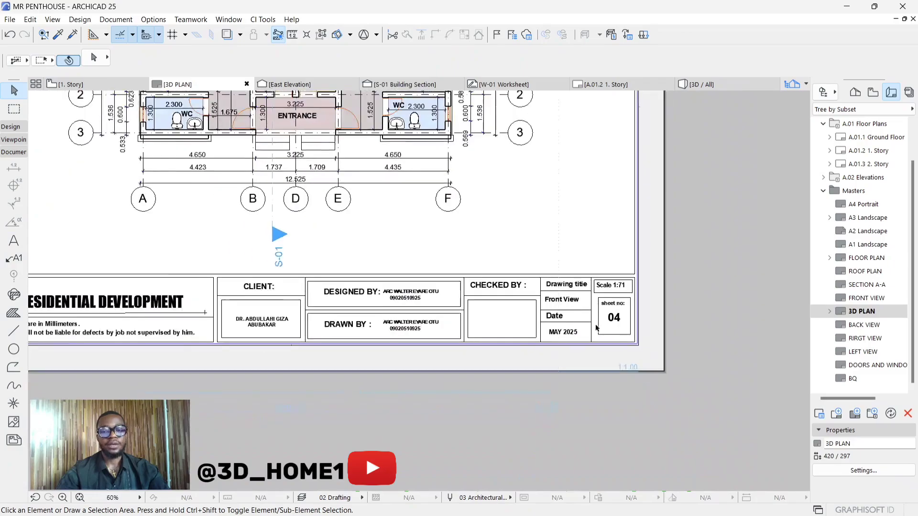
scroll(447, 195, "up", 10)
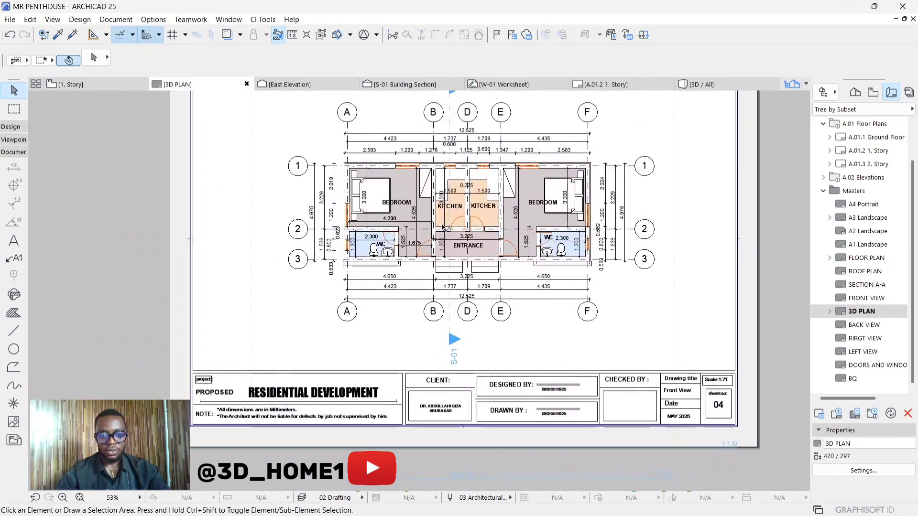
scroll(430, 162, "down", 5)
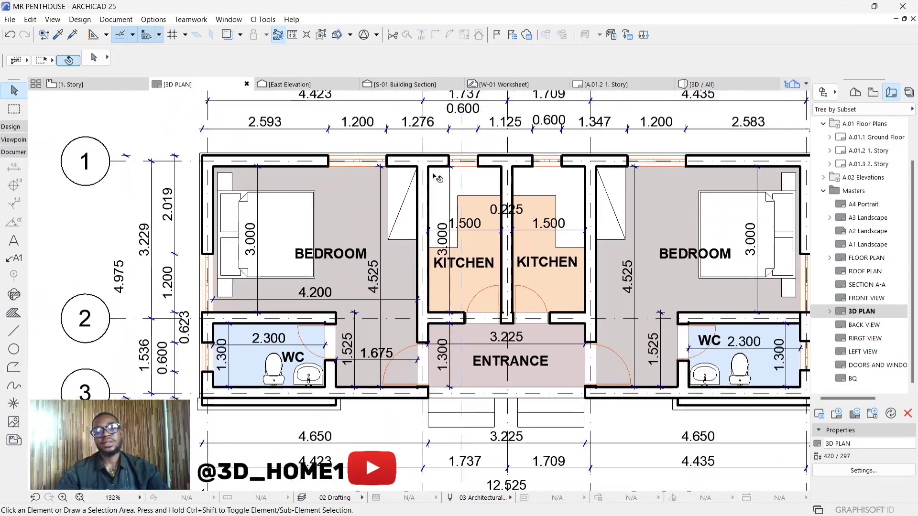
scroll(481, 220, "down", 2)
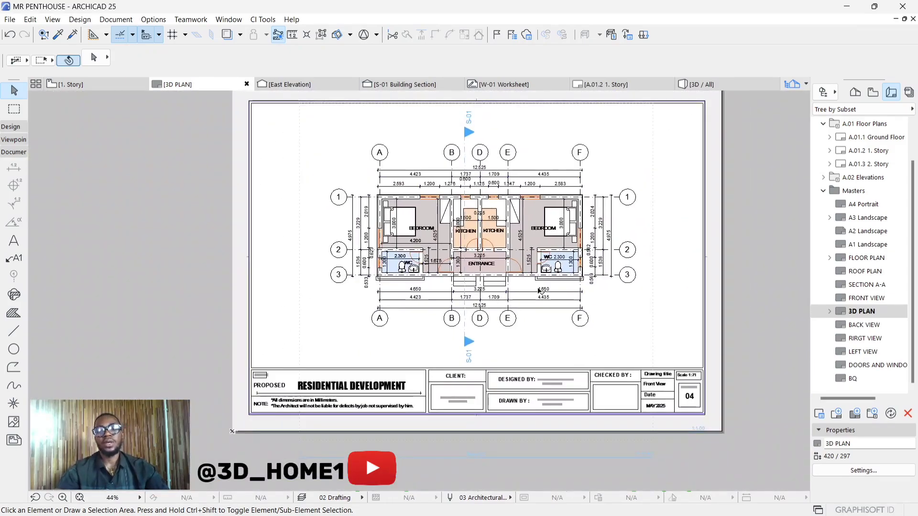
scroll(440, 344, "down", 2)
scroll(531, 245, "up", 1)
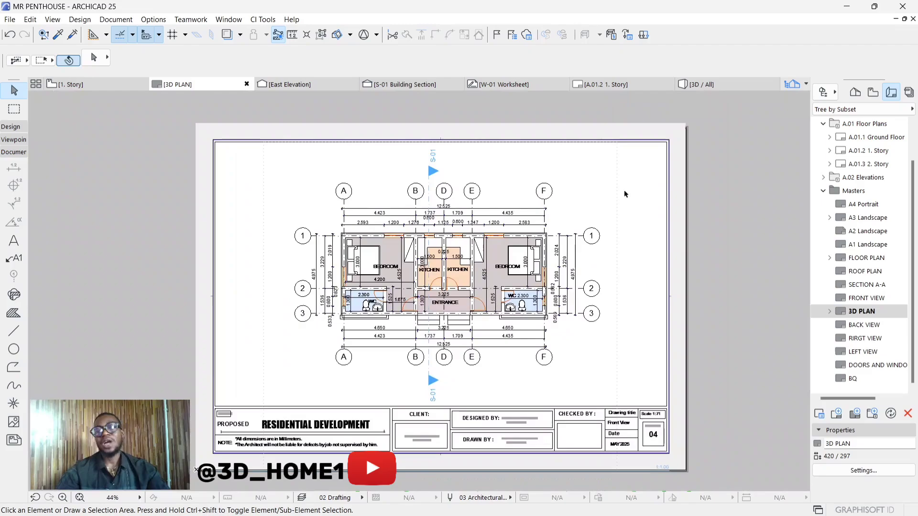
Step: Save the layout to the desktop as a PDF file named 3D PLAN
left_click(11, 20)
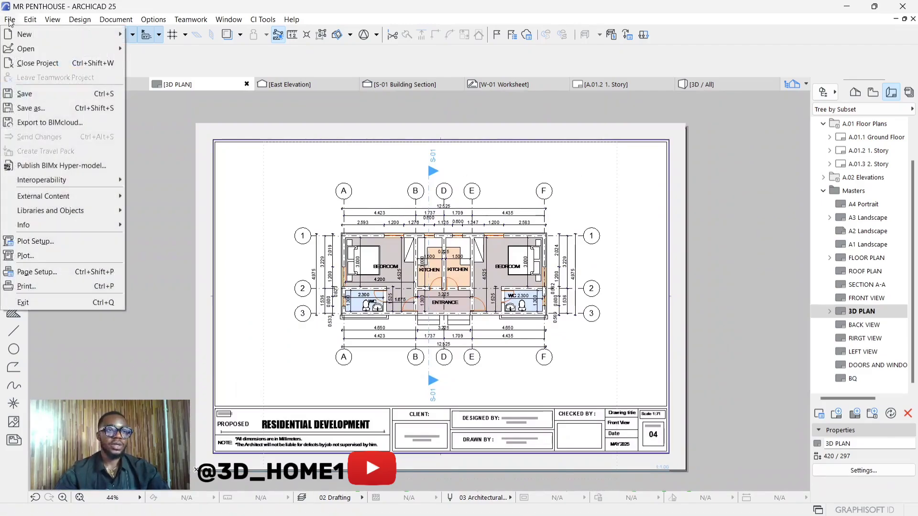
left_click(35, 108)
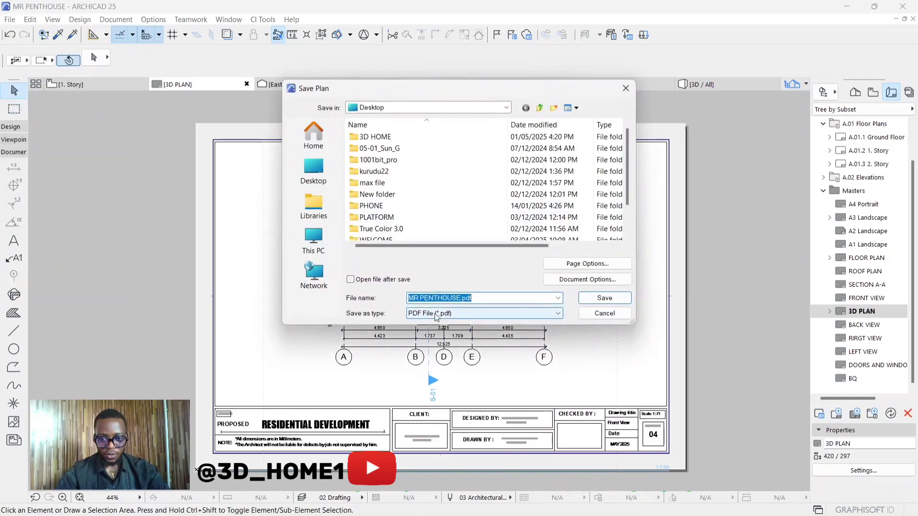
left_click(436, 314)
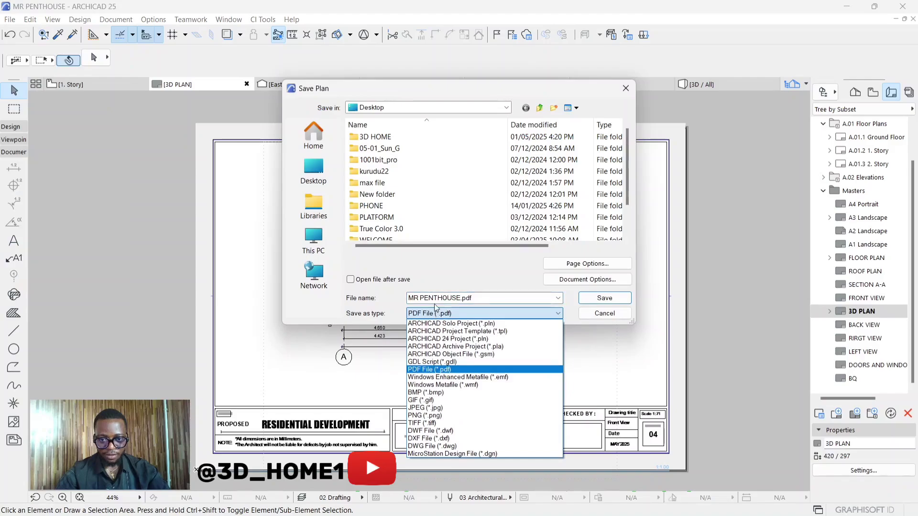
left_click(469, 325)
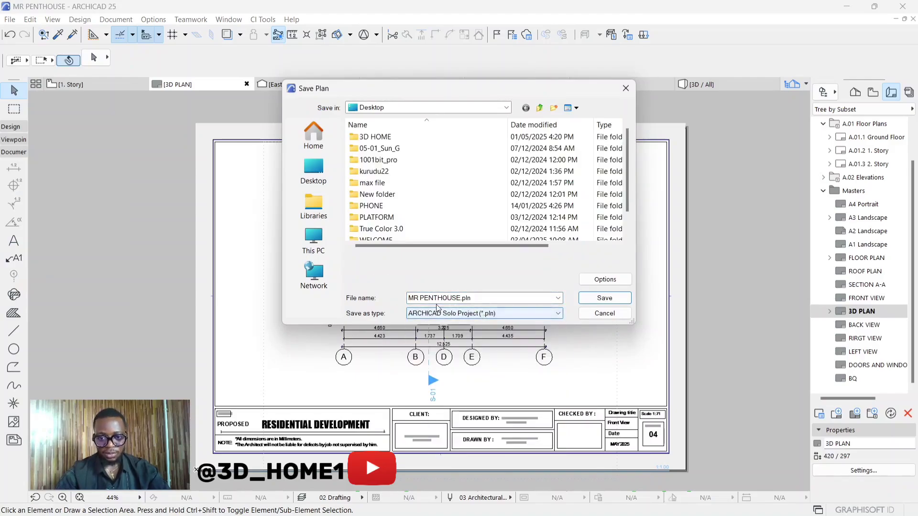
left_click(462, 314)
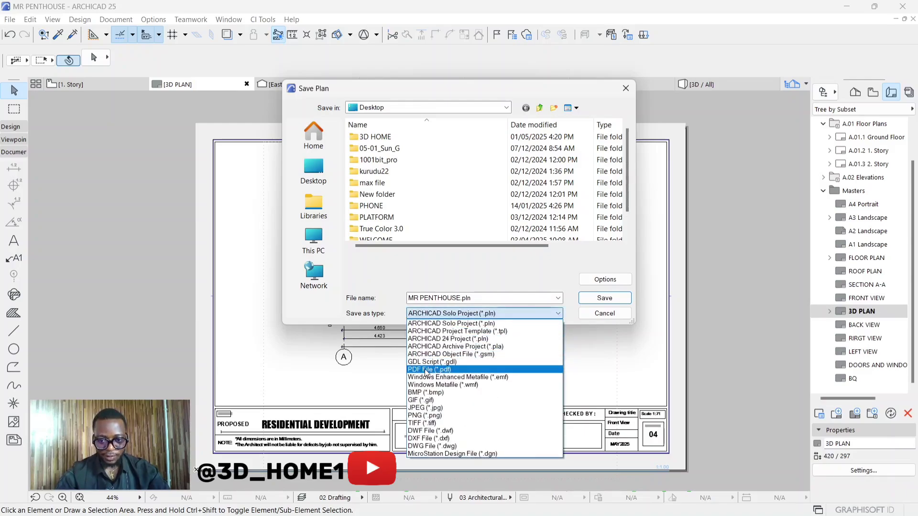
left_click(427, 370)
left_click(314, 173)
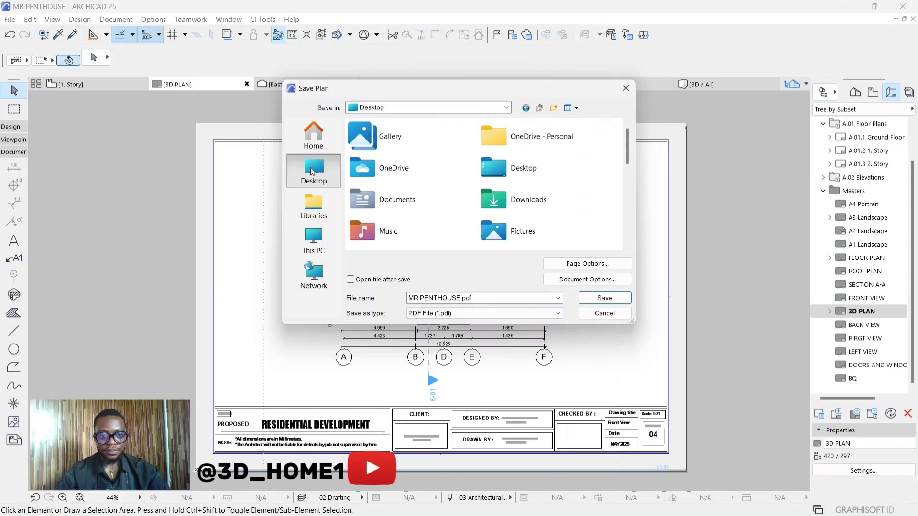
triple_click(482, 300)
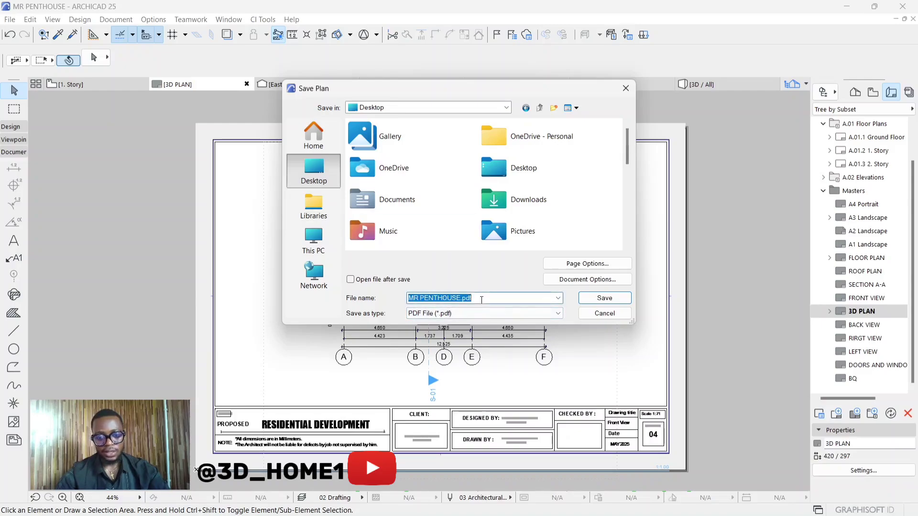
type("3")
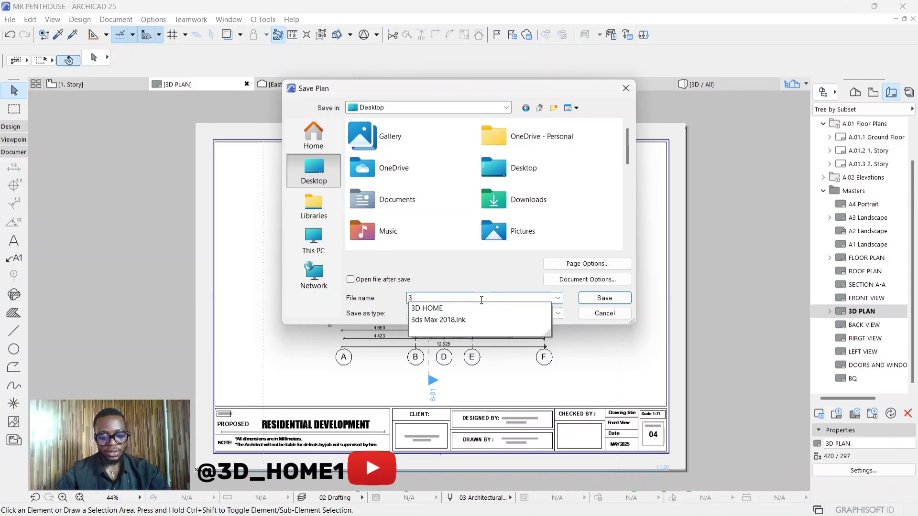
type("D PLAN")
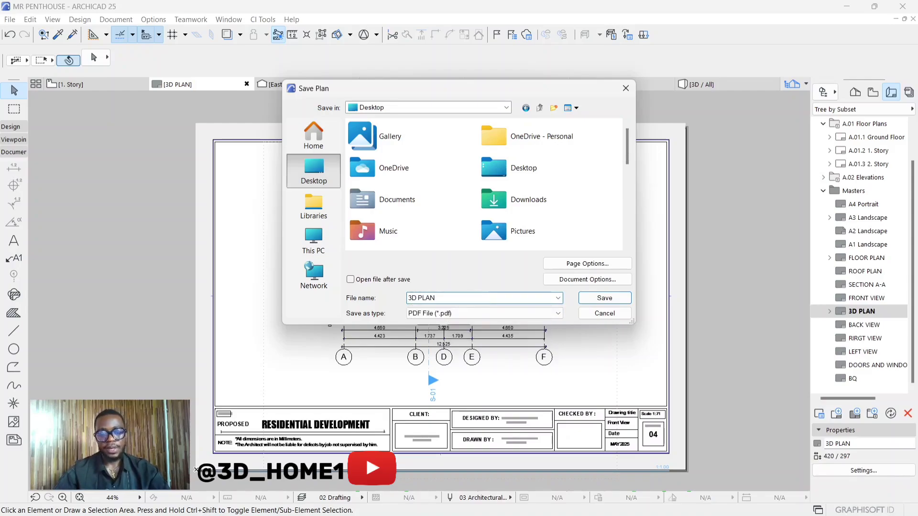
left_click(606, 299)
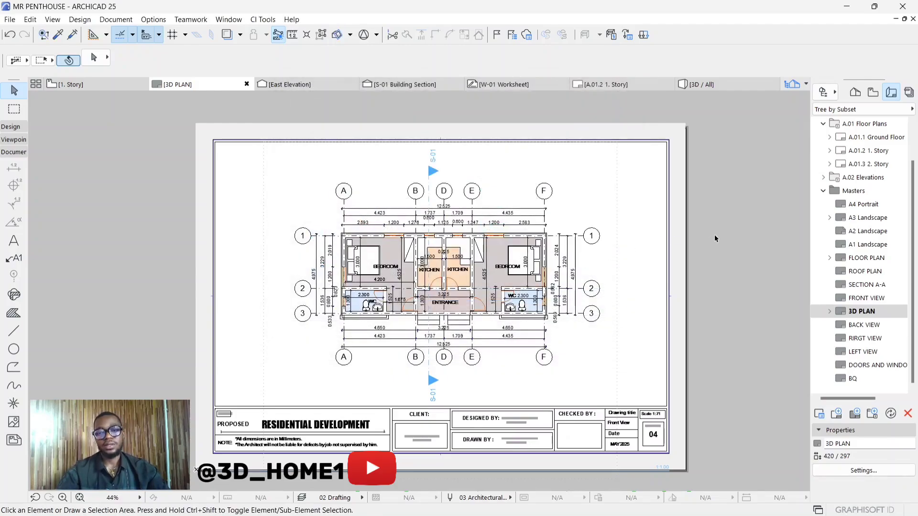
Step: Minimise Archicad, close FLOOR PLAN.pdf, and open 3D PLAN.pdf from the desktop in Adobe Acrobat to check the exported sheet before closing it
left_click(845, 9)
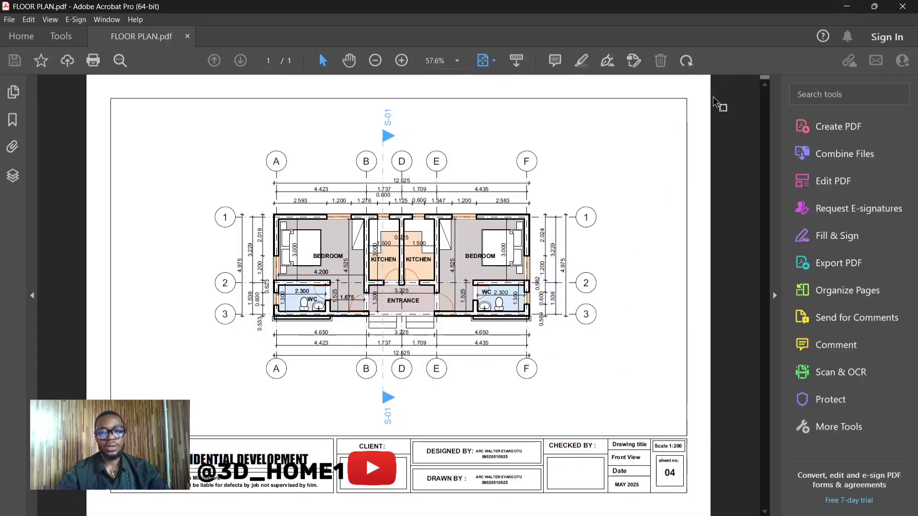
left_click(903, 5)
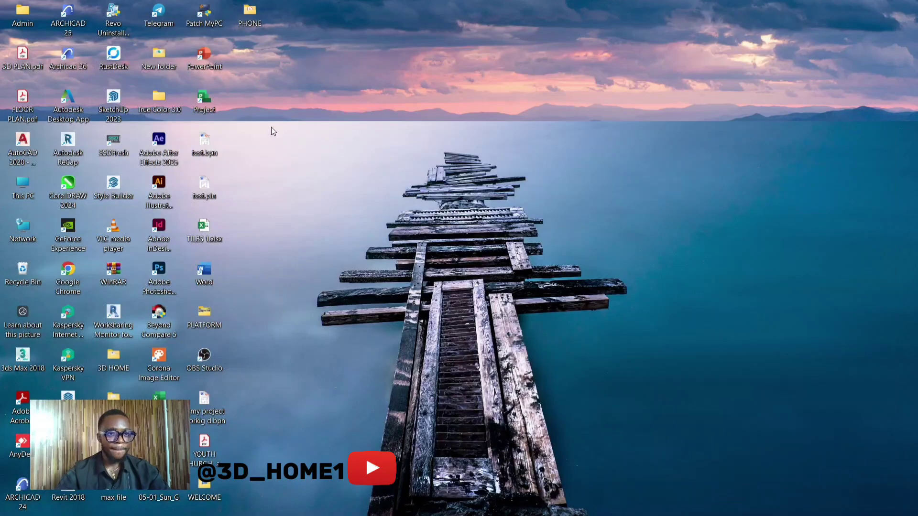
double_click(22, 55)
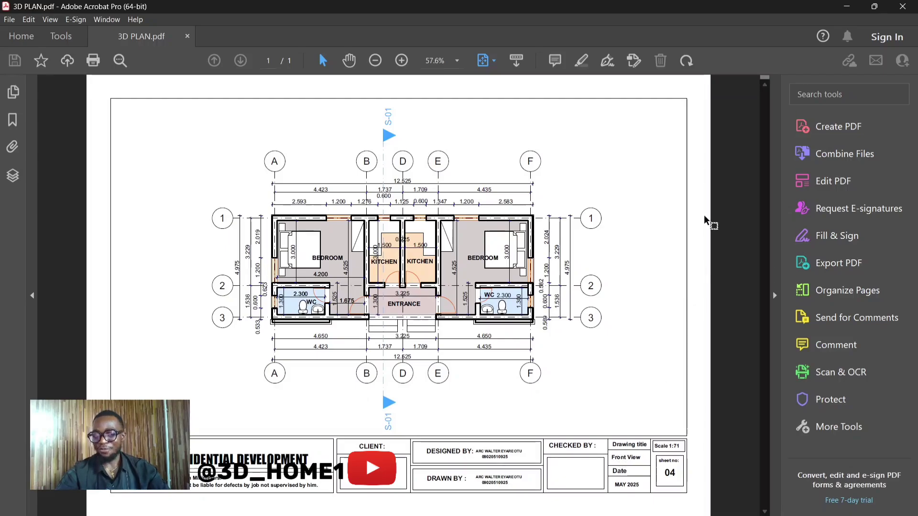
left_click(902, 6)
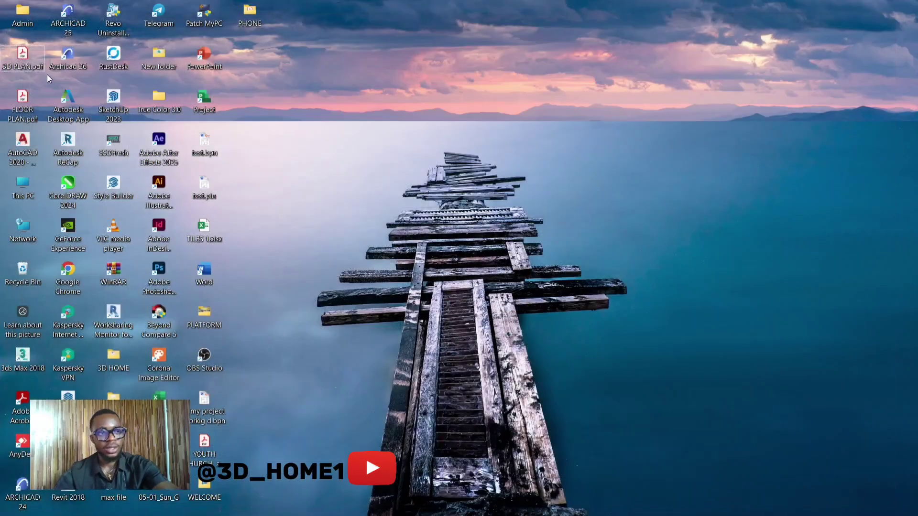
Step: Switch back to Archicad and replace the Front View text under Drawing title in the title block with Floor Plan
left_click(631, 503)
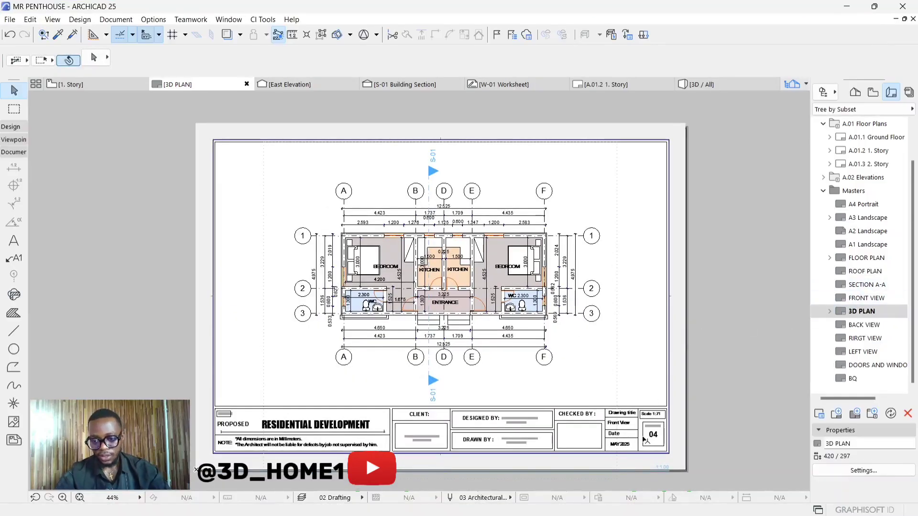
scroll(632, 445, "up", 6)
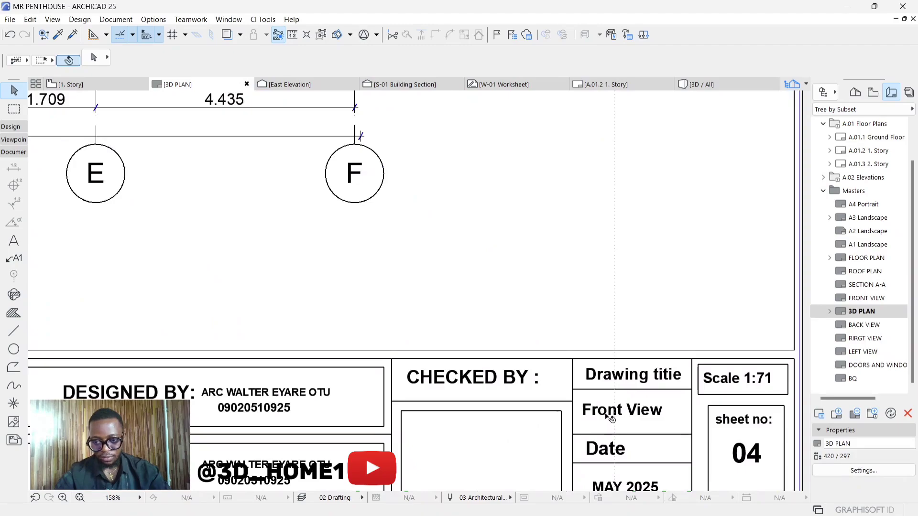
key("ctrl+a")
left_click(617, 414)
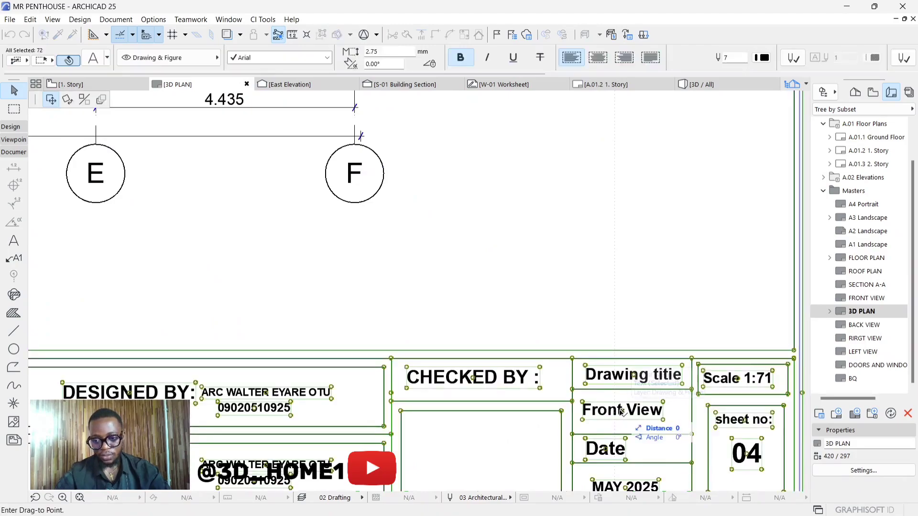
key("Escape")
double_click(594, 410)
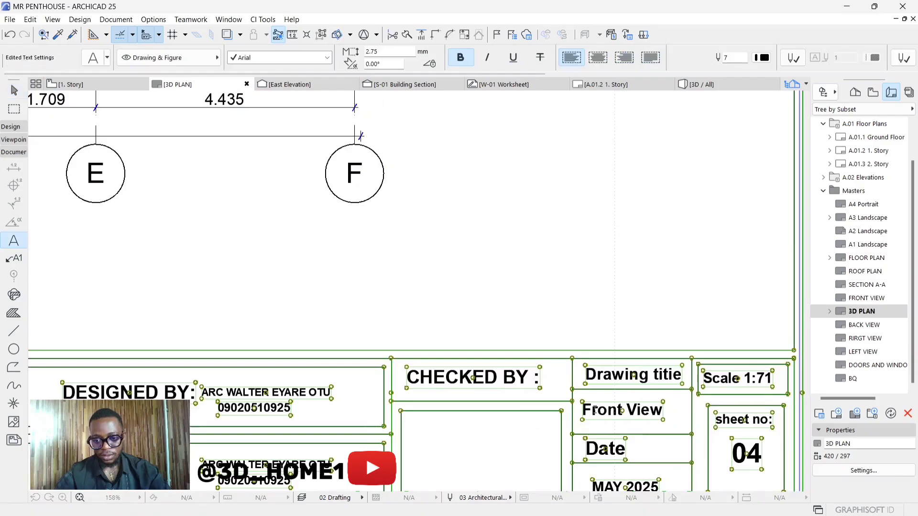
left_click_drag(591, 409, 665, 411)
left_click(608, 407)
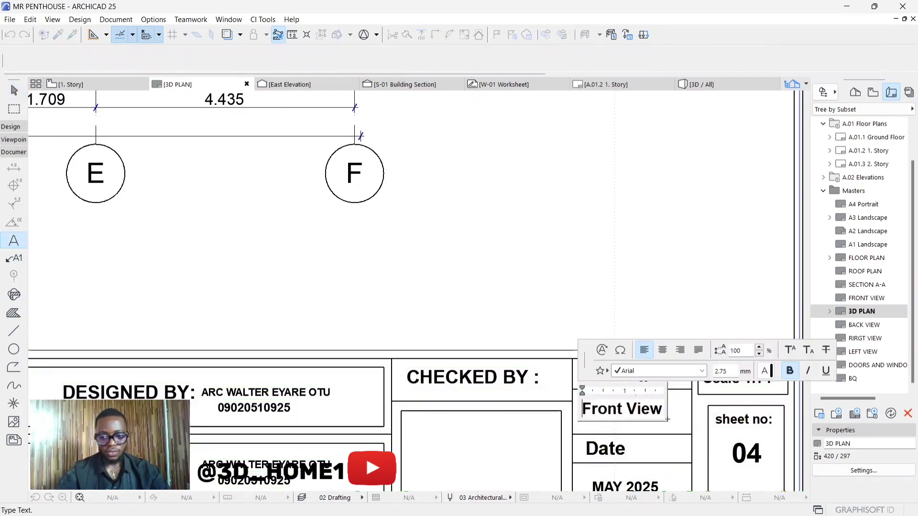
left_click_drag(591, 408, 664, 411)
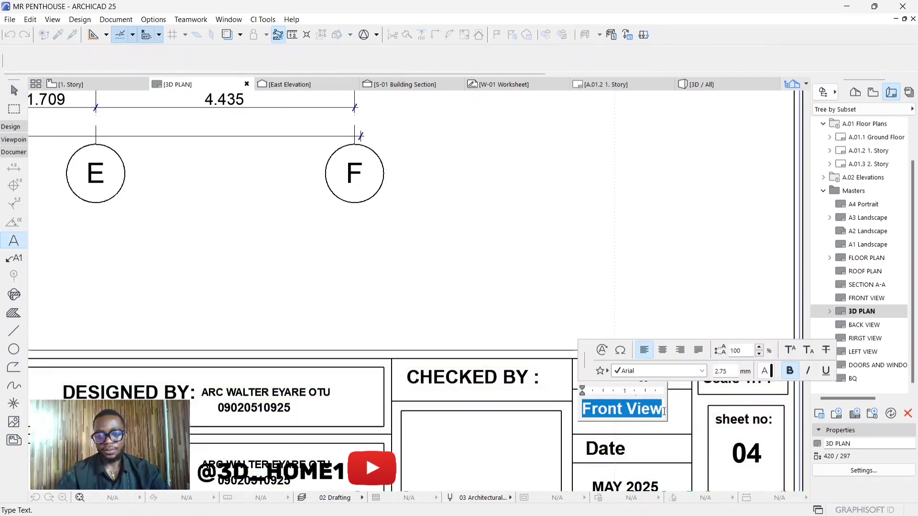
type("FLOOR")
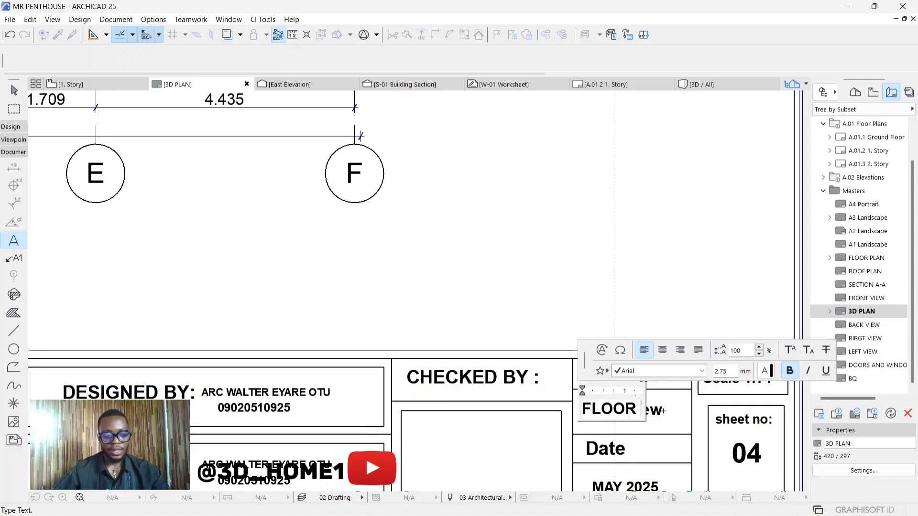
key("BackSpace")
key("BackSpace")
key("BackSpace")
key("BackSpace")
key("BackSpace")
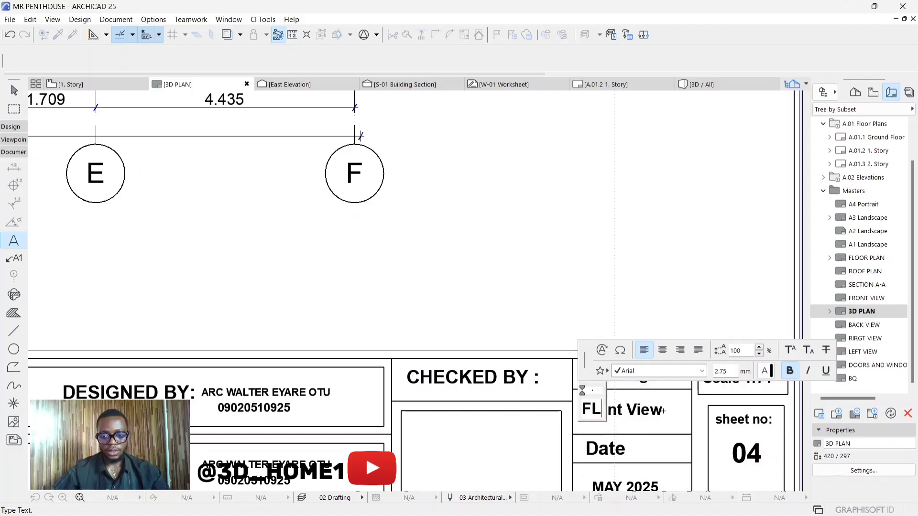
type("loor")
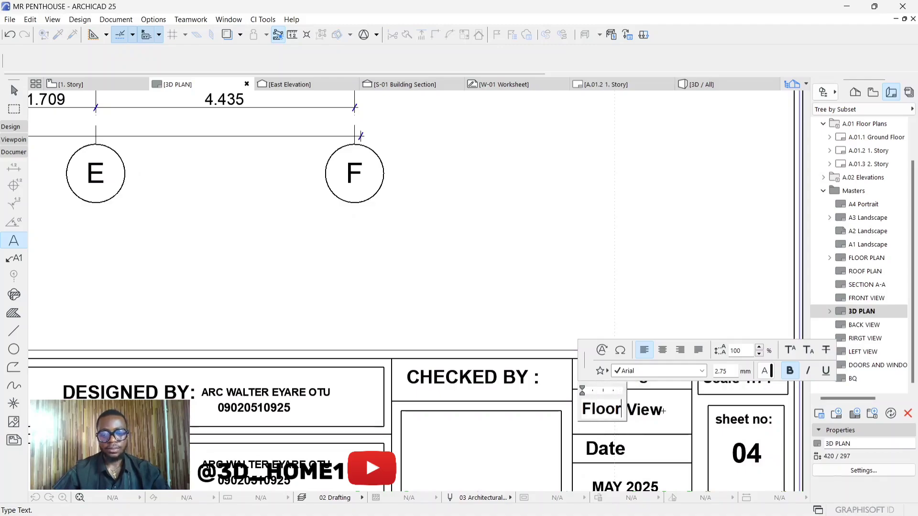
type(" Plan")
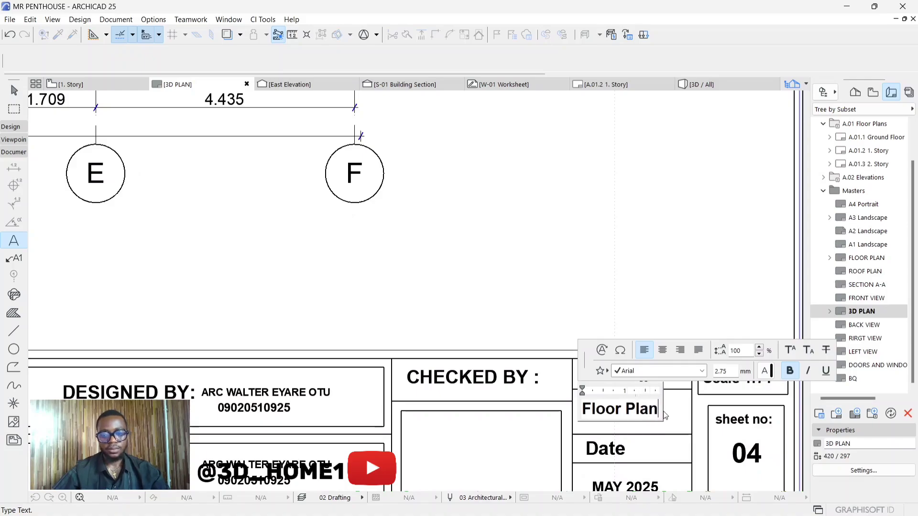
left_click(650, 282)
key("ctrl+a")
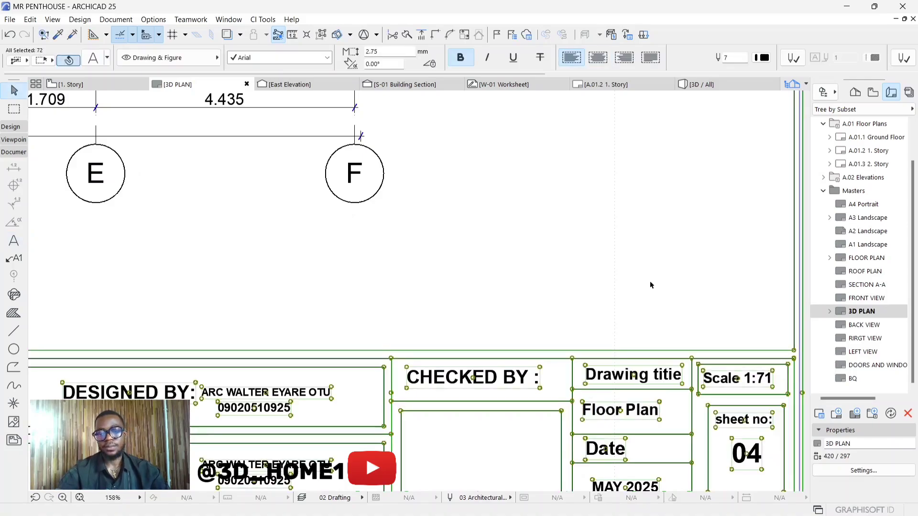
left_click(648, 284)
Step: Save the revised layout to the desktop again as a PDF file named 3d plan
scroll(650, 282, "down", 8)
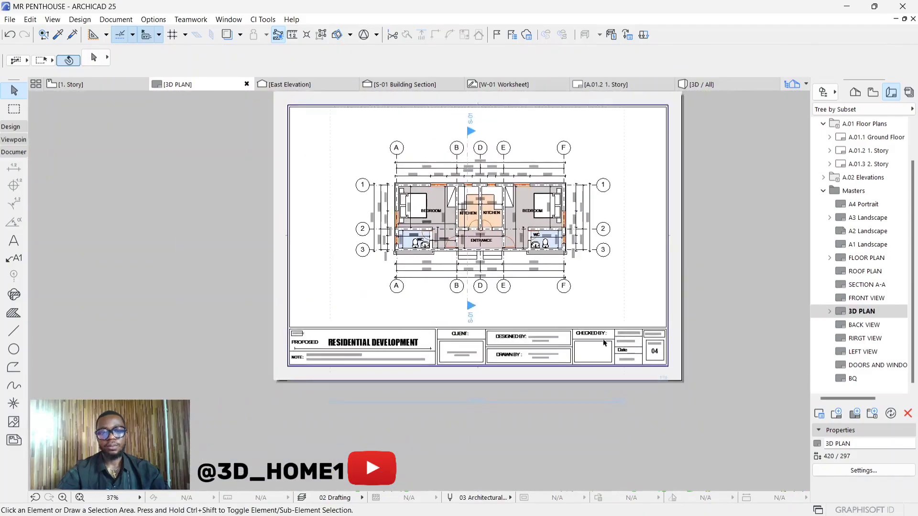
scroll(658, 270, "up", 1)
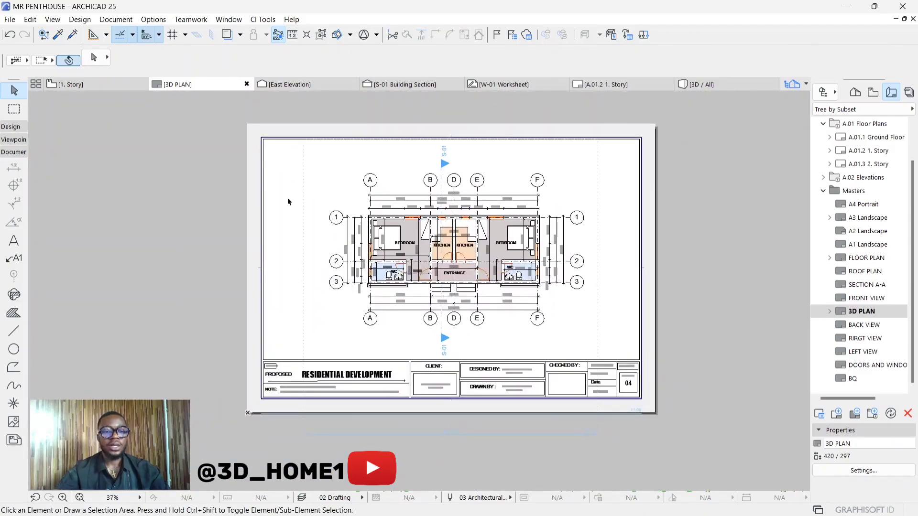
left_click(9, 19)
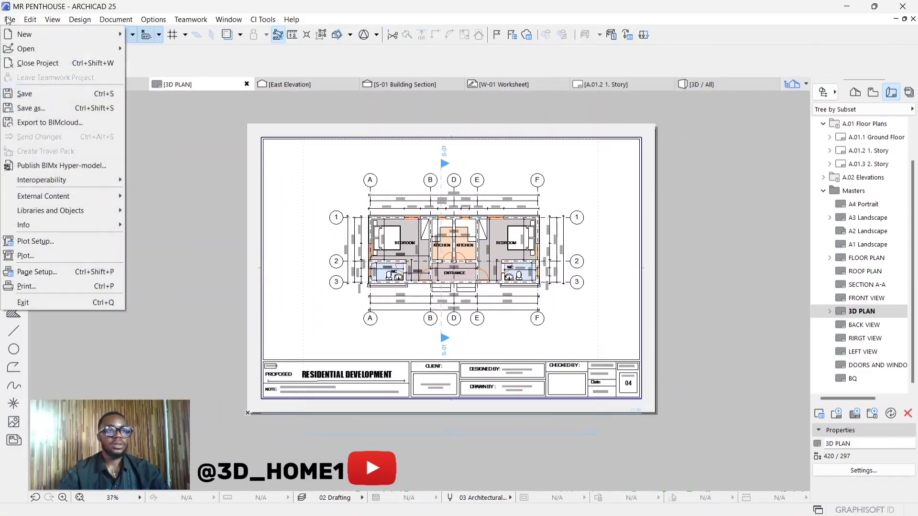
left_click(36, 108)
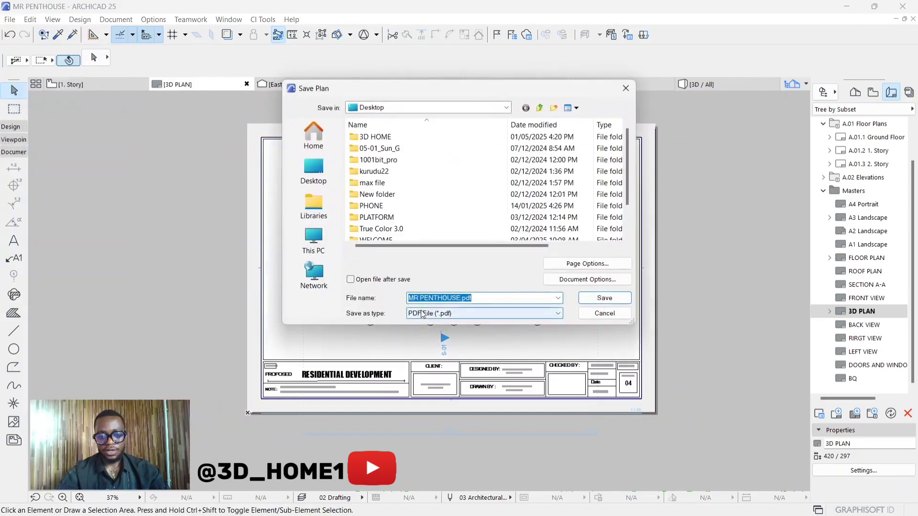
left_click(316, 168)
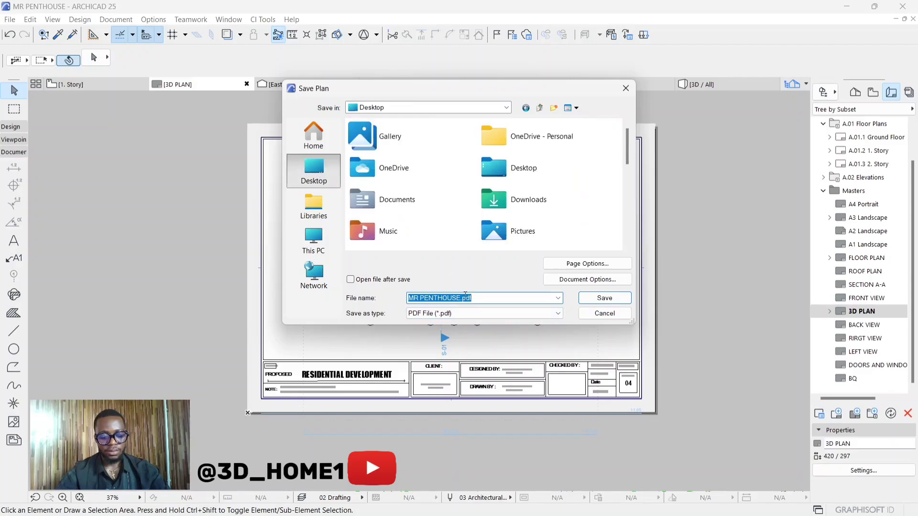
type("3d")
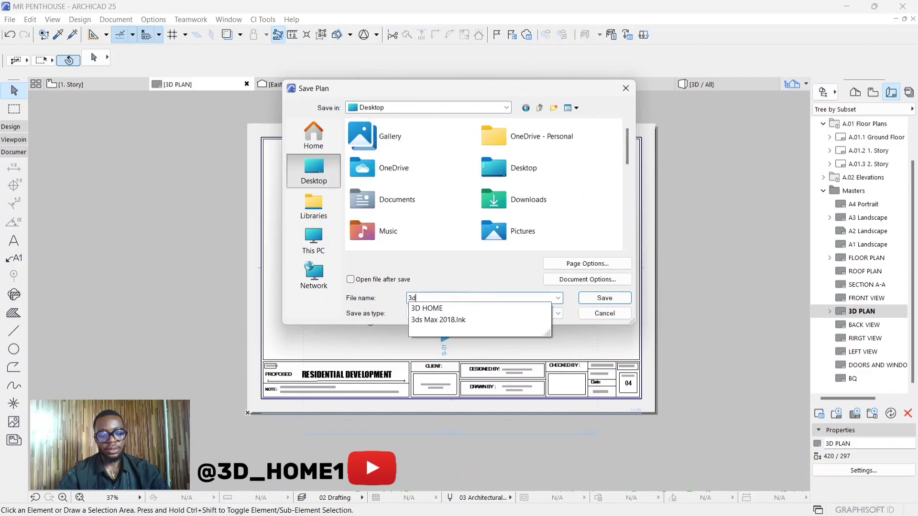
type(" plan")
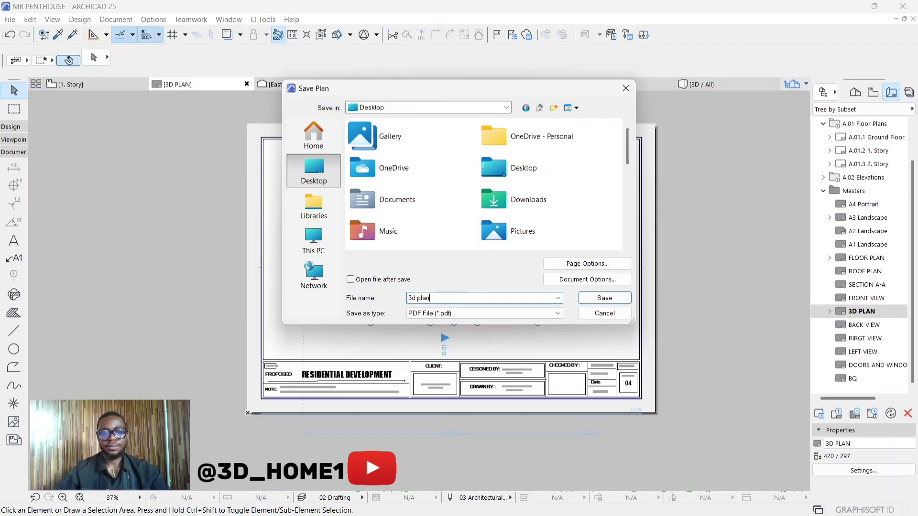
left_click(606, 299)
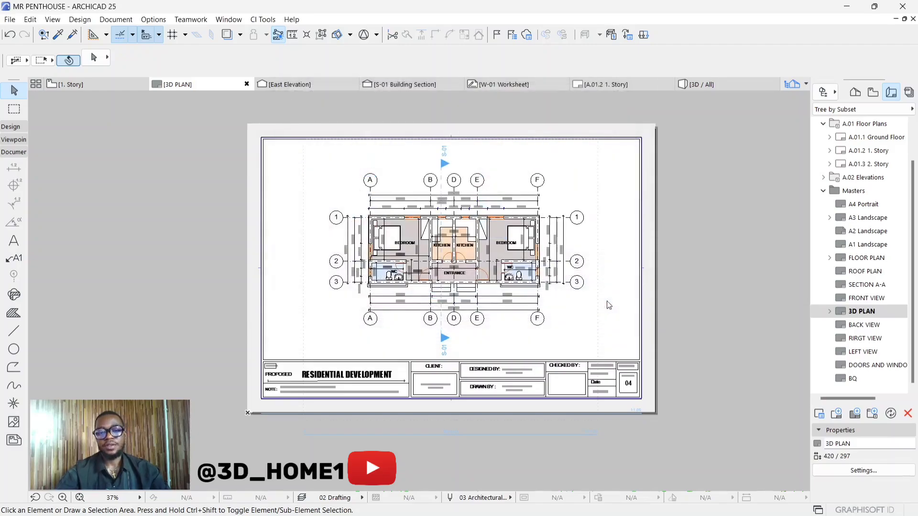
left_click(702, 245)
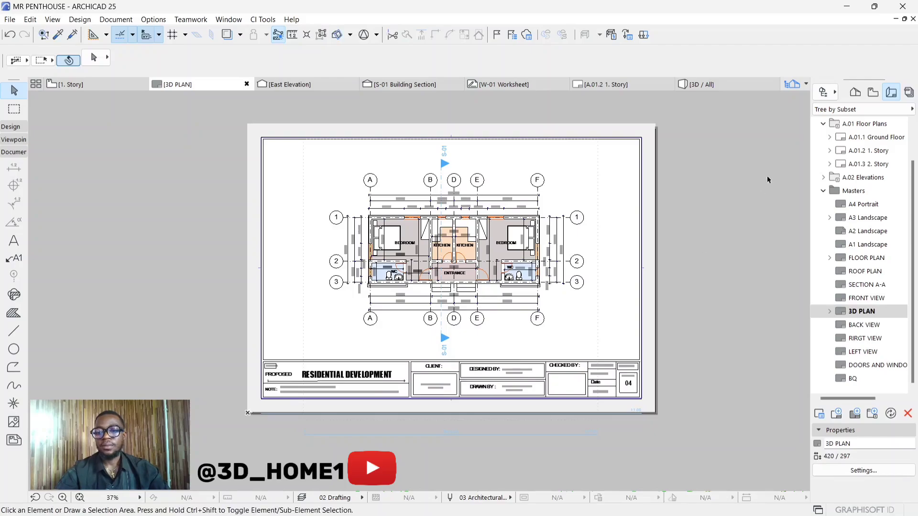
Step: Minimise Archicad and open 3d plan.pdf from the desktop in Adobe Acrobat to check the re-exported sheet and its drawing title
left_click(857, 6)
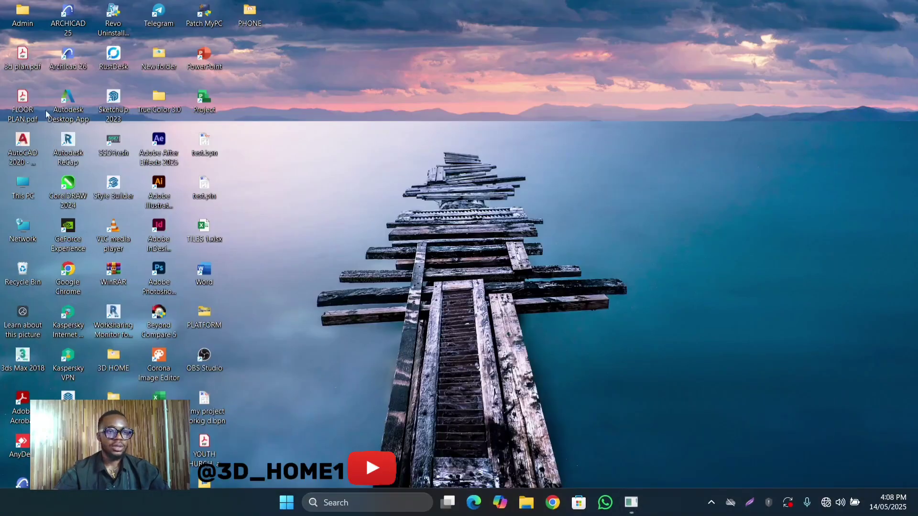
double_click(24, 60)
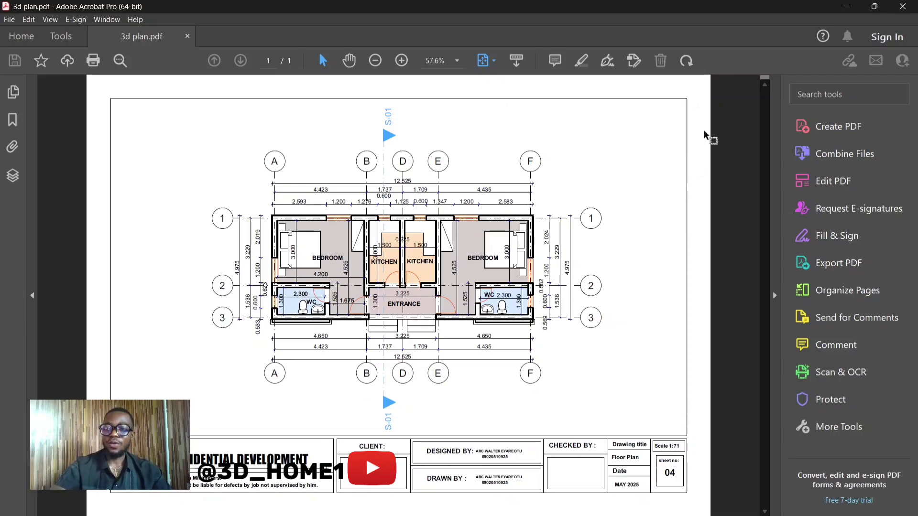
left_click(847, 7)
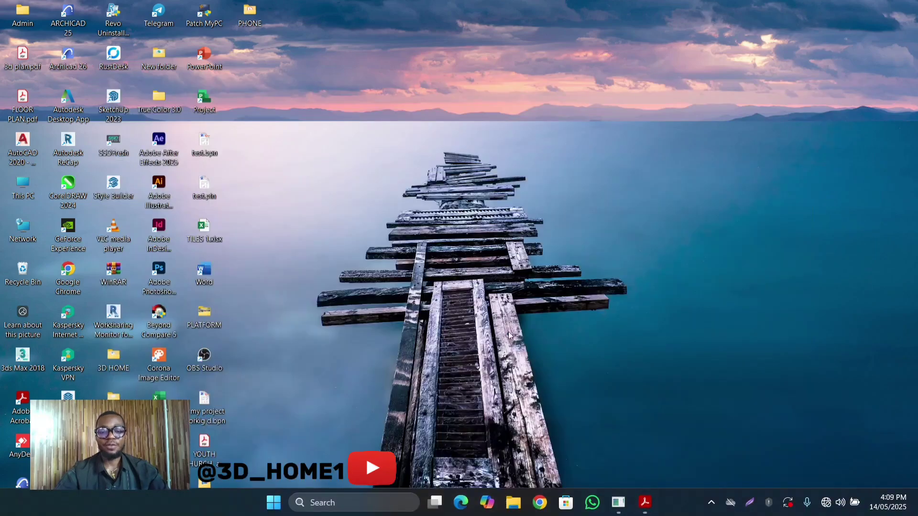
left_click(644, 505)
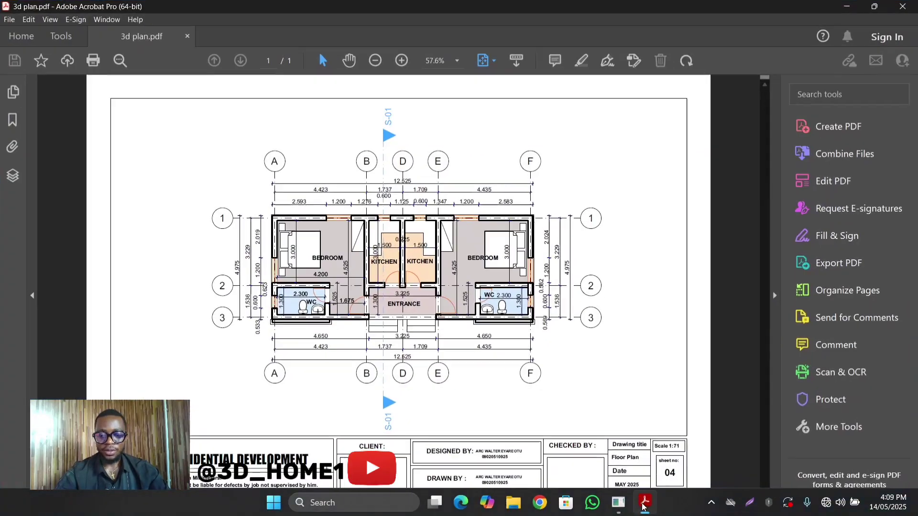